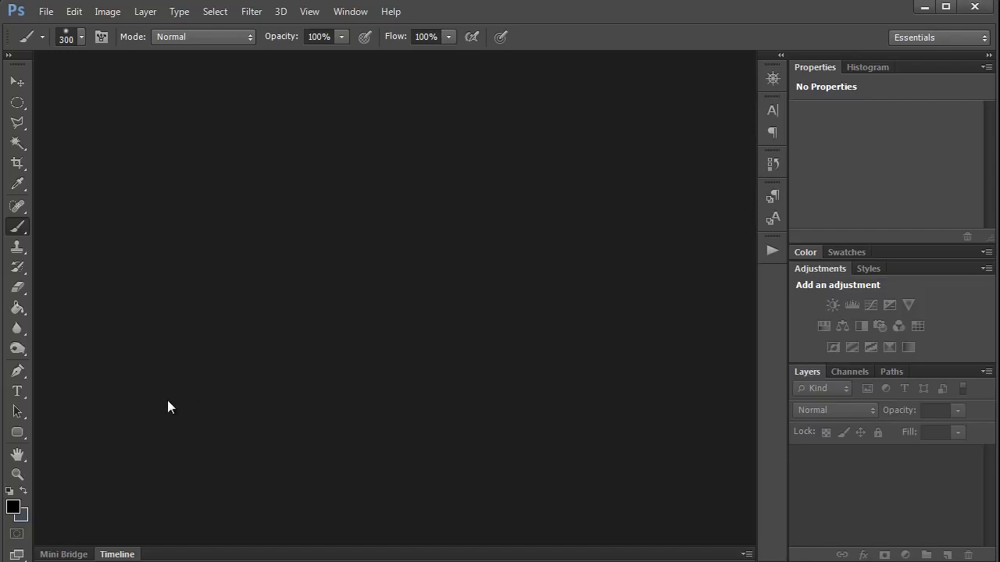
# Step: Open the Timeline panel and look through the Window panel list
pyautogui.click(123, 555)
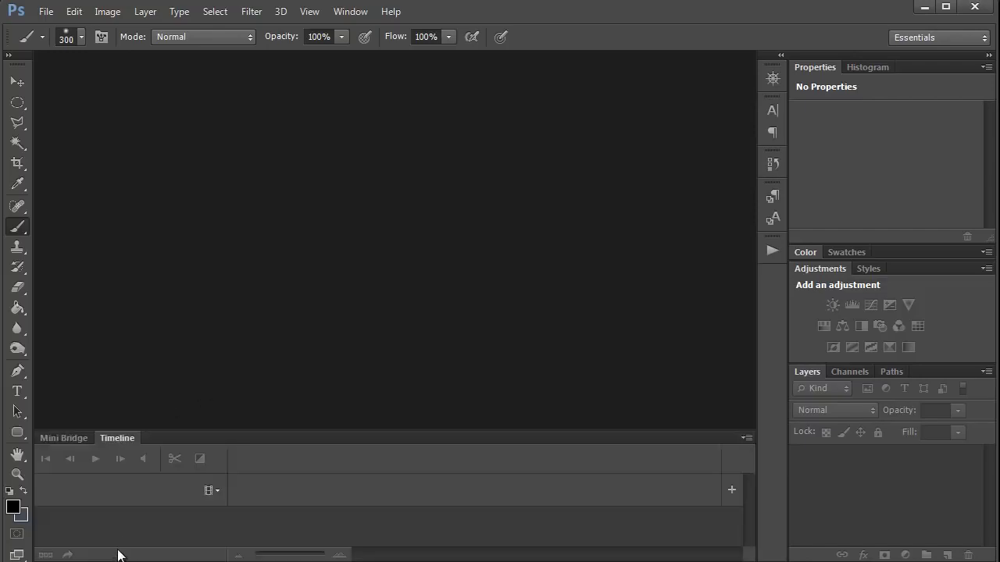
pyautogui.click(348, 12)
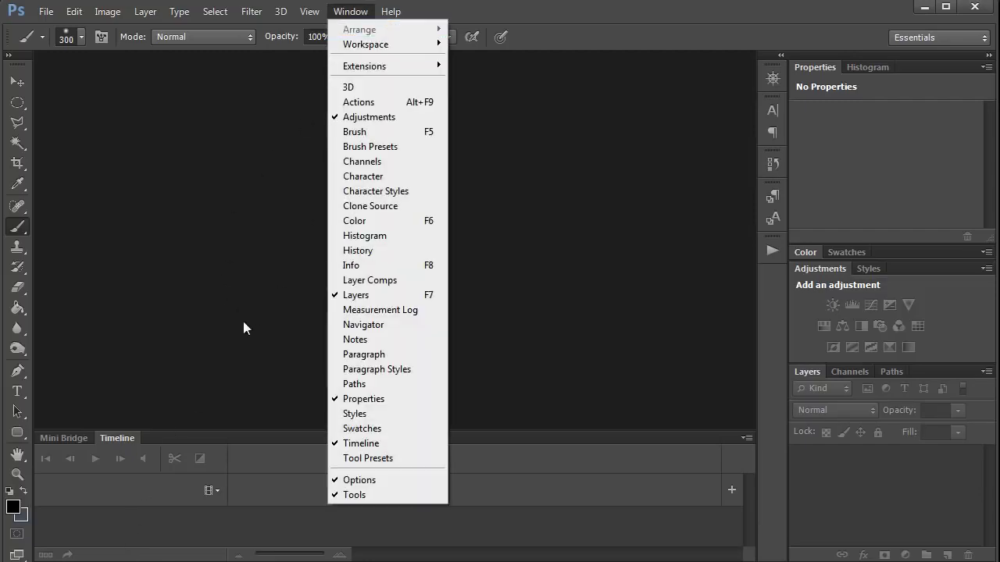
pyautogui.click(236, 379)
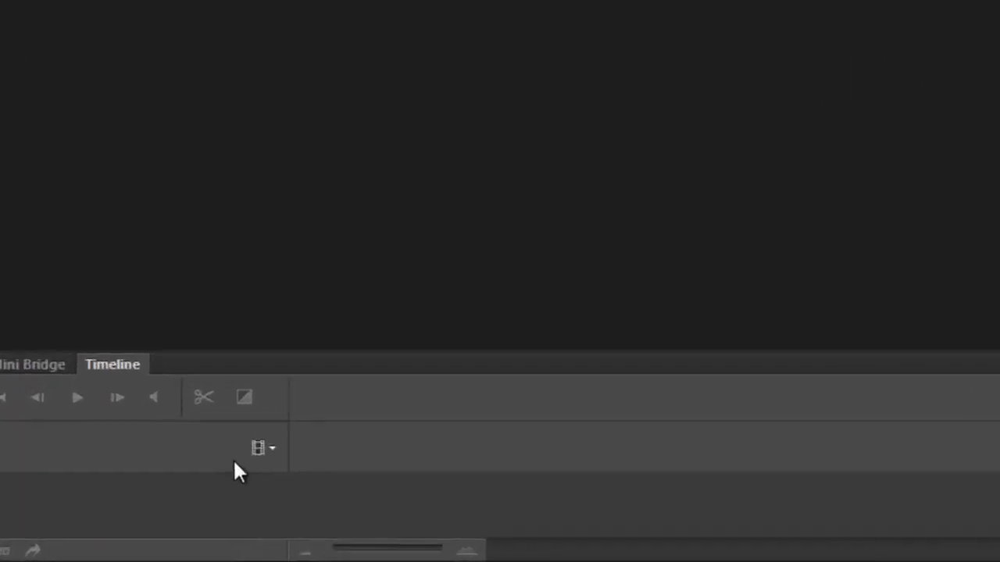
# Step: Add the flower clips MVI_3182, MVI_3189 and MVI_3194 (.MOV) to the timeline as media
pyautogui.click(210, 492)
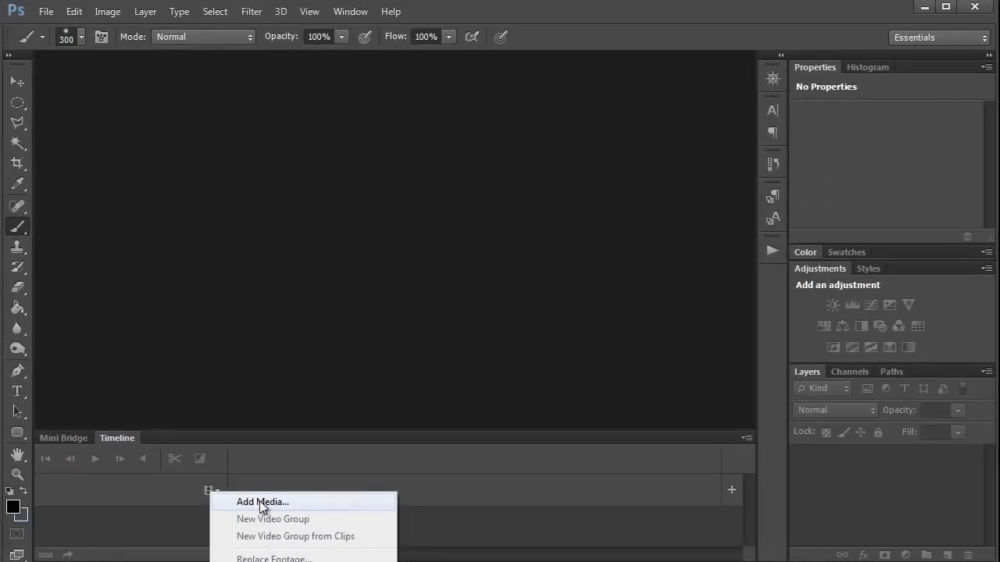
pyautogui.click(213, 500)
pyautogui.moveTo(601, 248)
pyautogui.mouseDown()
pyautogui.moveTo(392, 230)
pyautogui.moveTo(383, 208)
pyautogui.mouseUp()
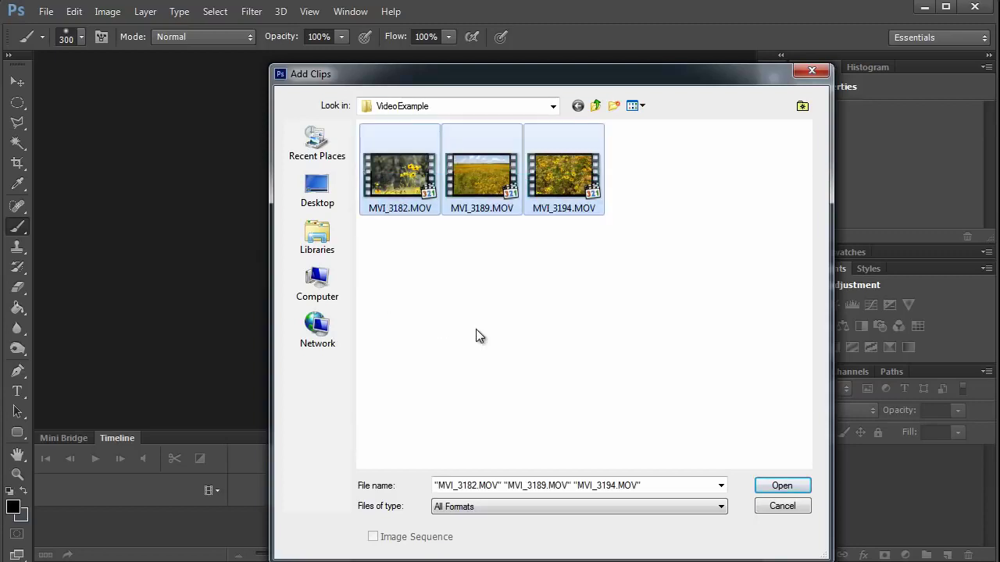
pyautogui.click(773, 484)
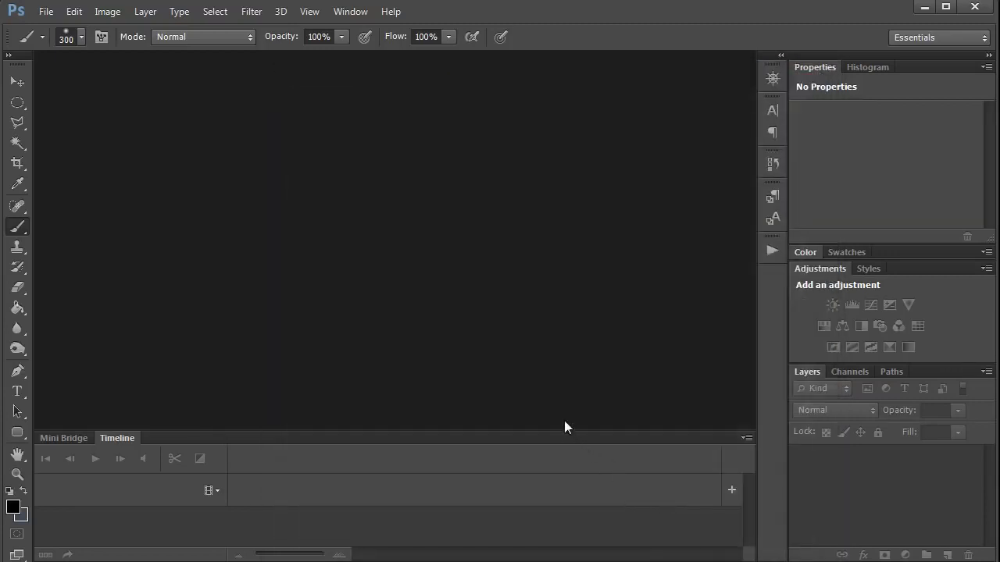
pyautogui.moveTo(988, 500)
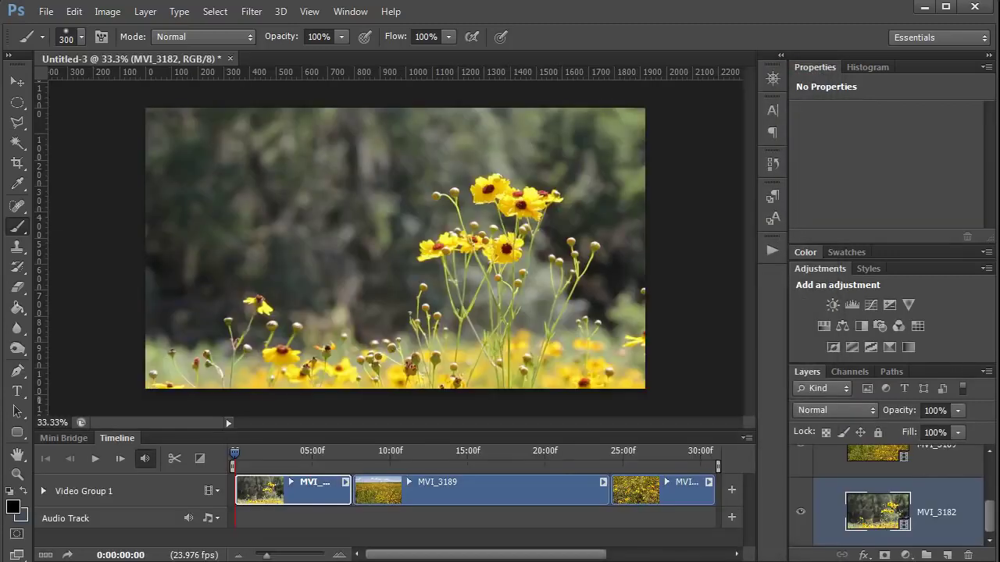
# Step: Select Video Group 1 and collapse the Adjustments and Properties panels
pyautogui.click(134, 490)
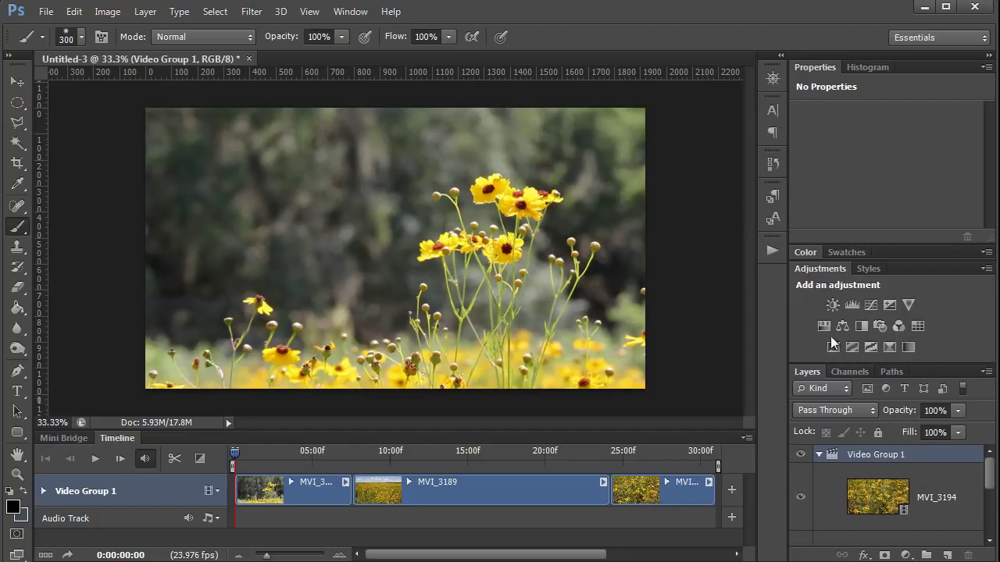
pyautogui.doubleClick(826, 269)
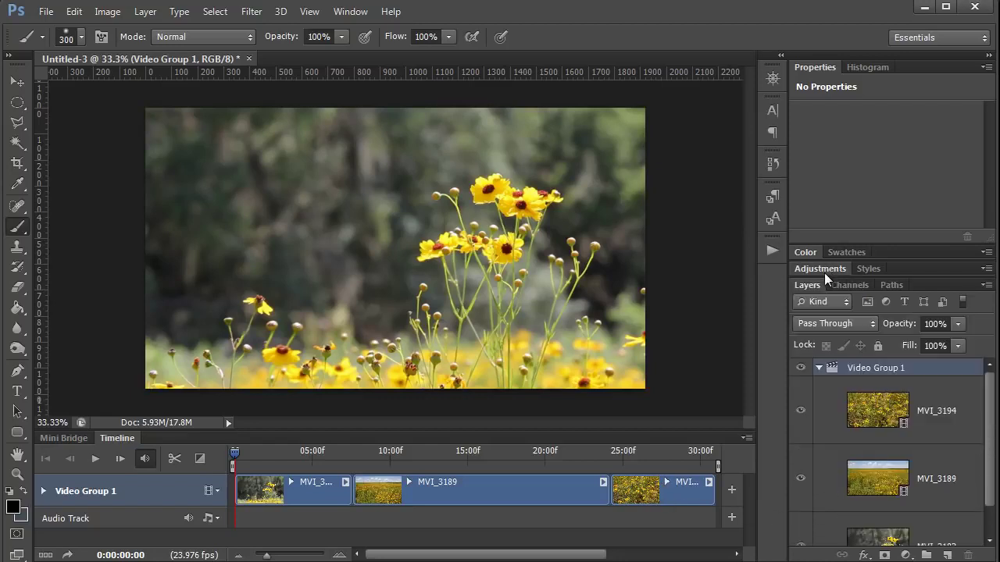
pyautogui.doubleClick(816, 69)
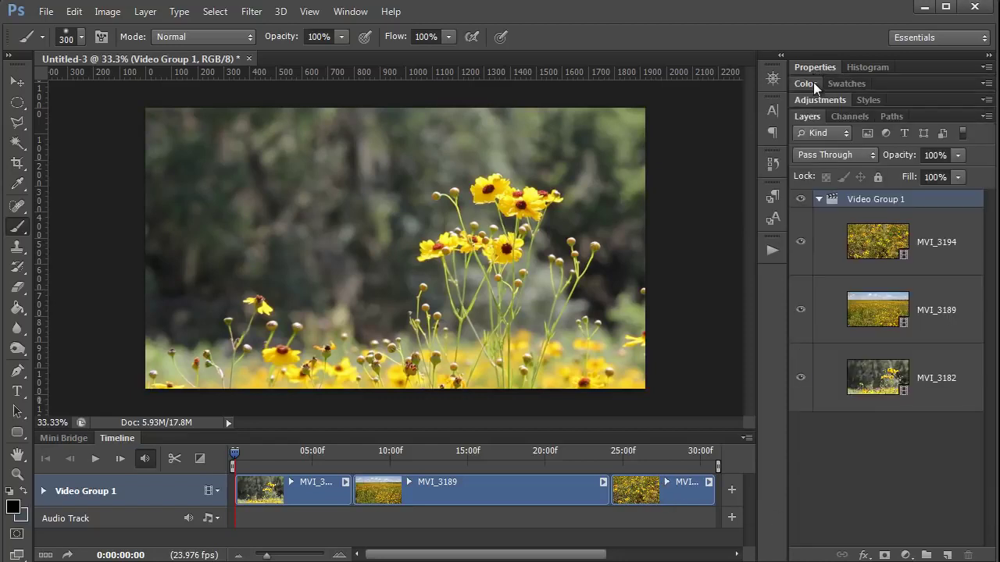
# Step: Check the MVI_3194, MVI_3189 and MVI_3182 layers in the Layers panel, ending on MVI_3182
pyautogui.click(946, 261)
pyautogui.click(830, 322)
pyautogui.click(837, 386)
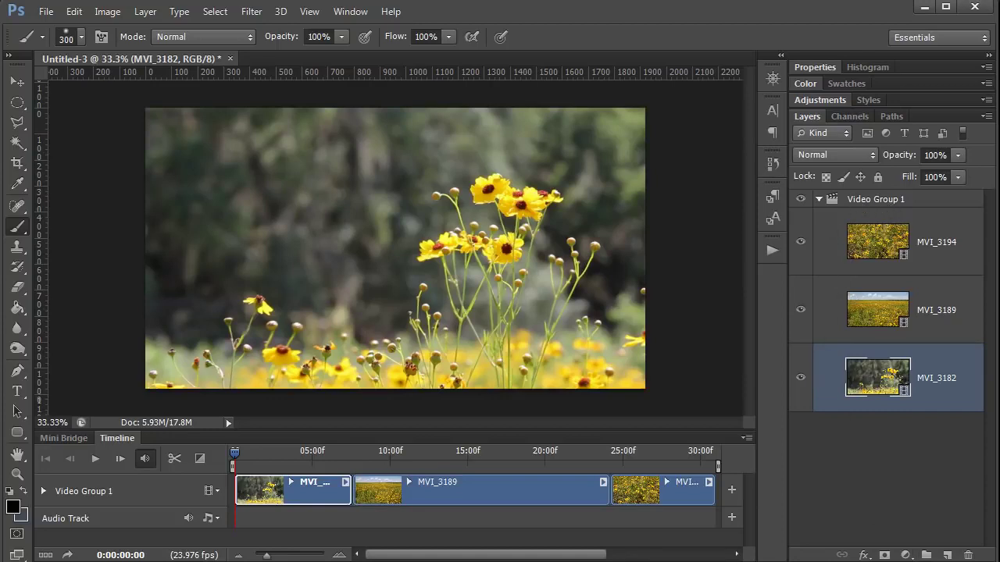
pyautogui.click(843, 471)
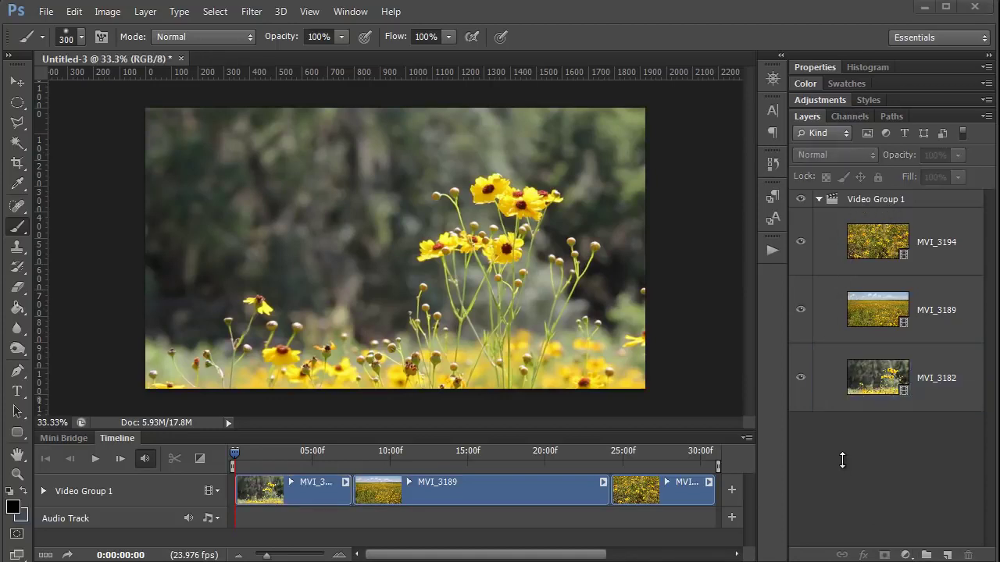
pyautogui.click(827, 395)
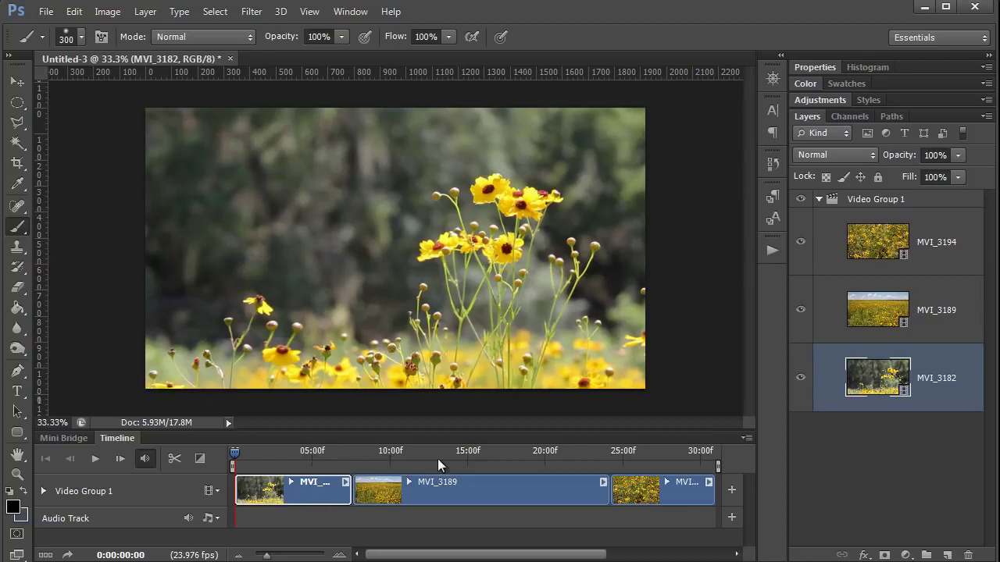
pyautogui.click(832, 310)
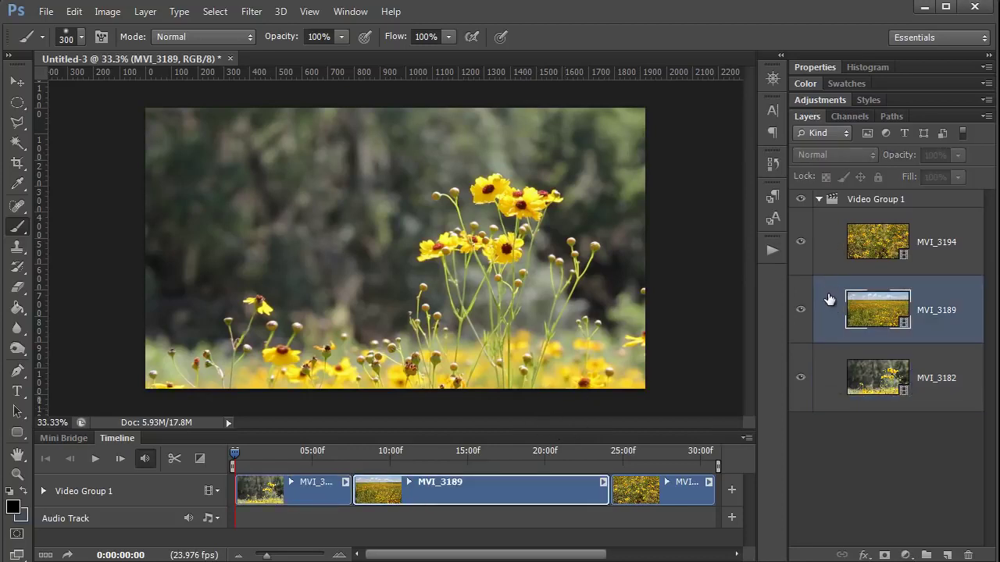
pyautogui.click(831, 375)
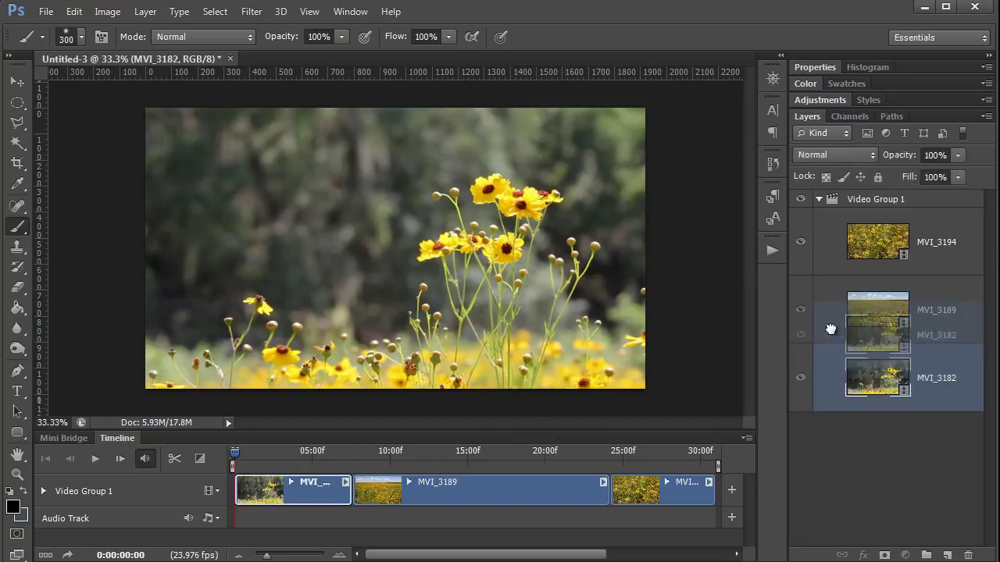
pyautogui.moveTo(833, 380); pyautogui.dragTo(826, 334)
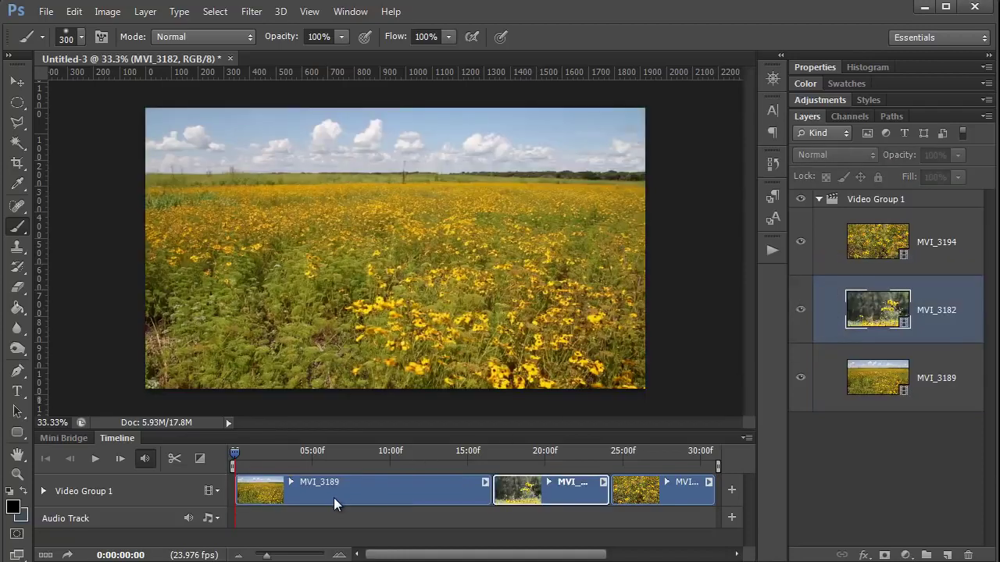
pyautogui.click(833, 377)
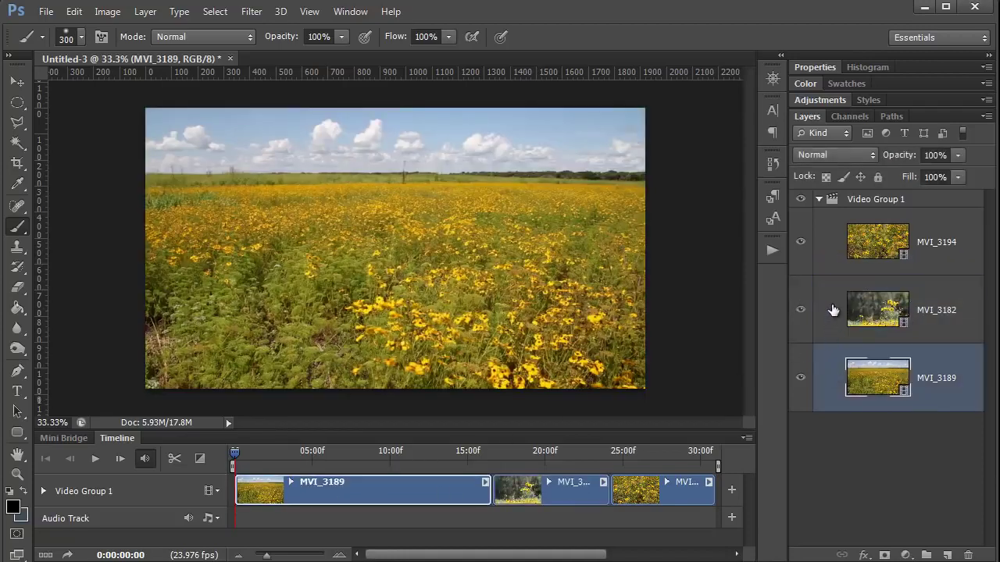
pyautogui.moveTo(830, 313); pyautogui.dragTo(834, 420)
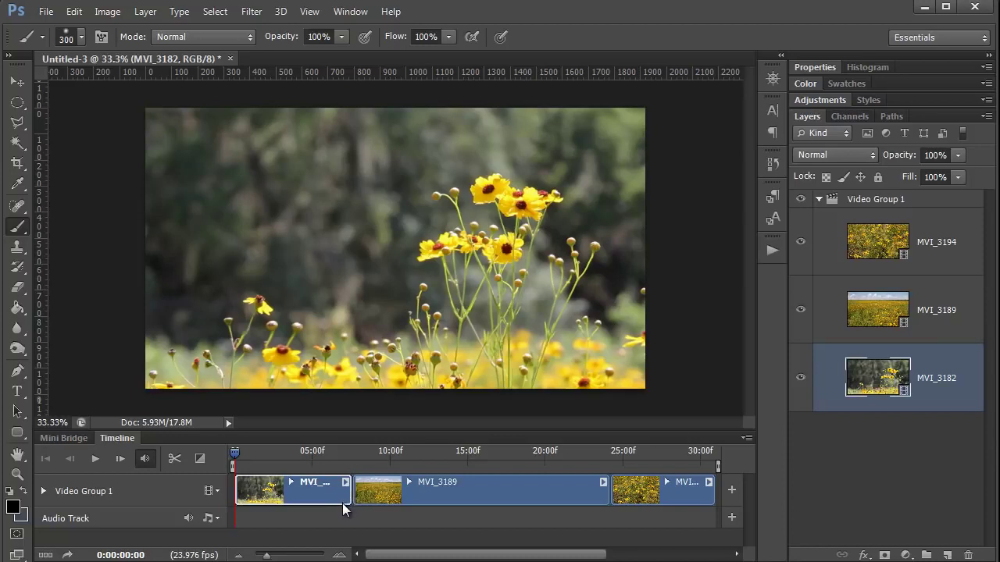
# Step: Move MVI_3189 onto its own track, start it earlier over MVI_3182, and set 44% opacity
pyautogui.click(831, 264)
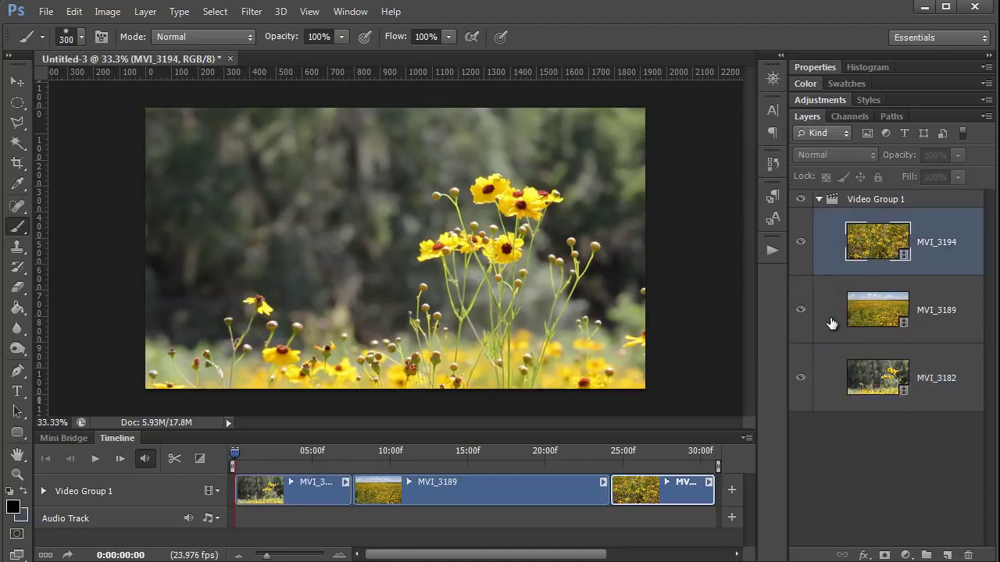
pyautogui.click(832, 324)
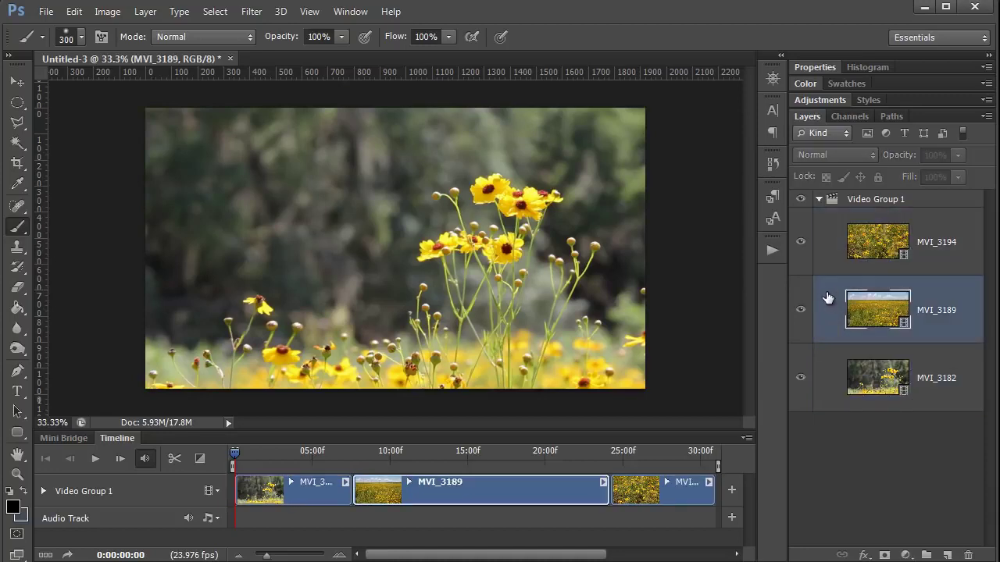
pyautogui.moveTo(828, 298); pyautogui.dragTo(853, 214)
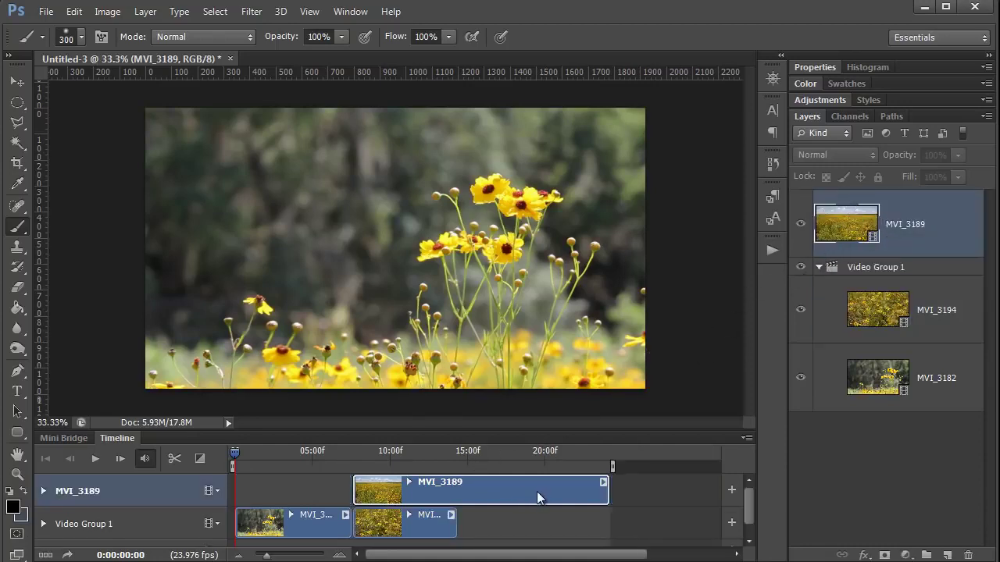
pyautogui.moveTo(521, 490); pyautogui.dragTo(486, 497)
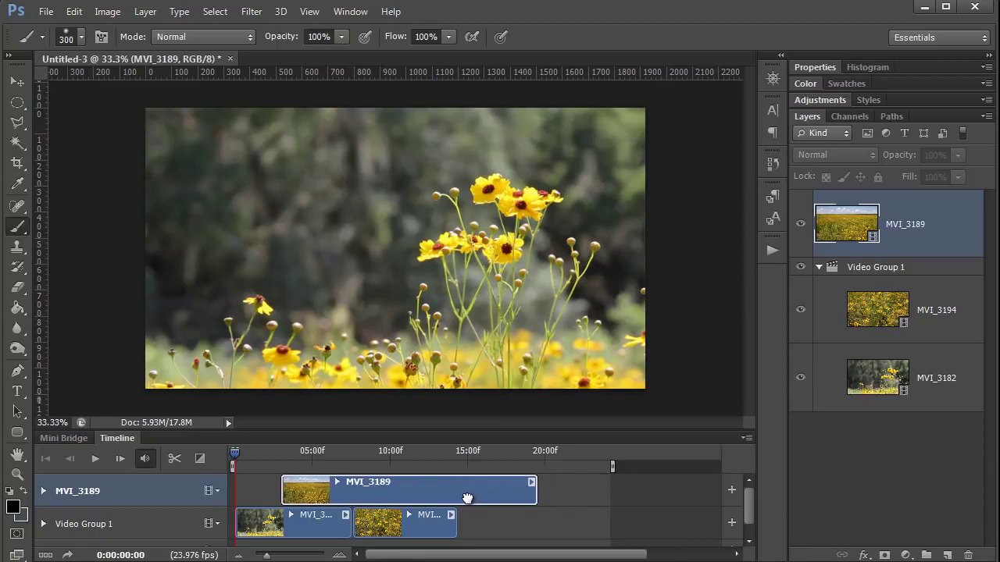
pyautogui.moveTo(234, 453); pyautogui.dragTo(290, 450)
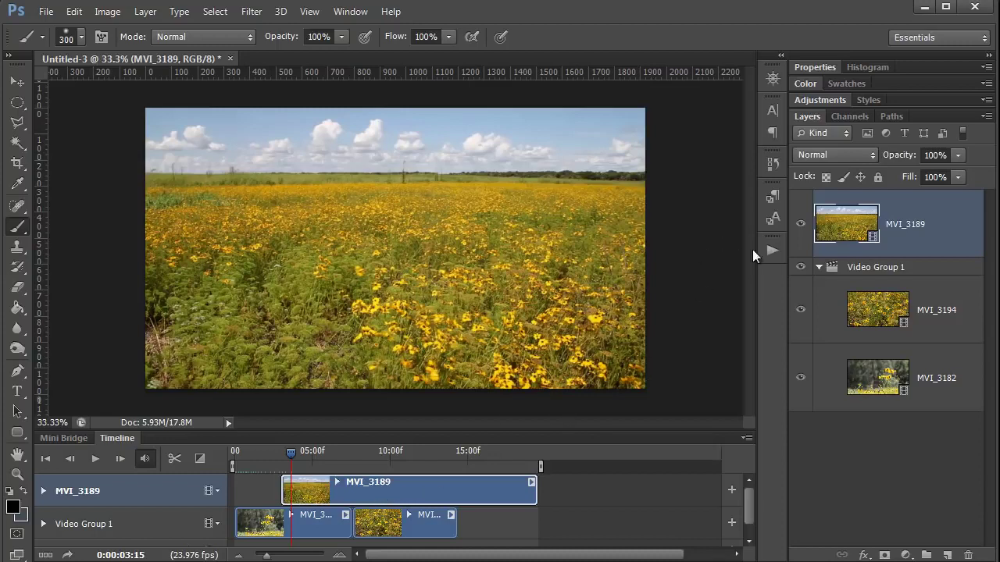
pyautogui.click(957, 155)
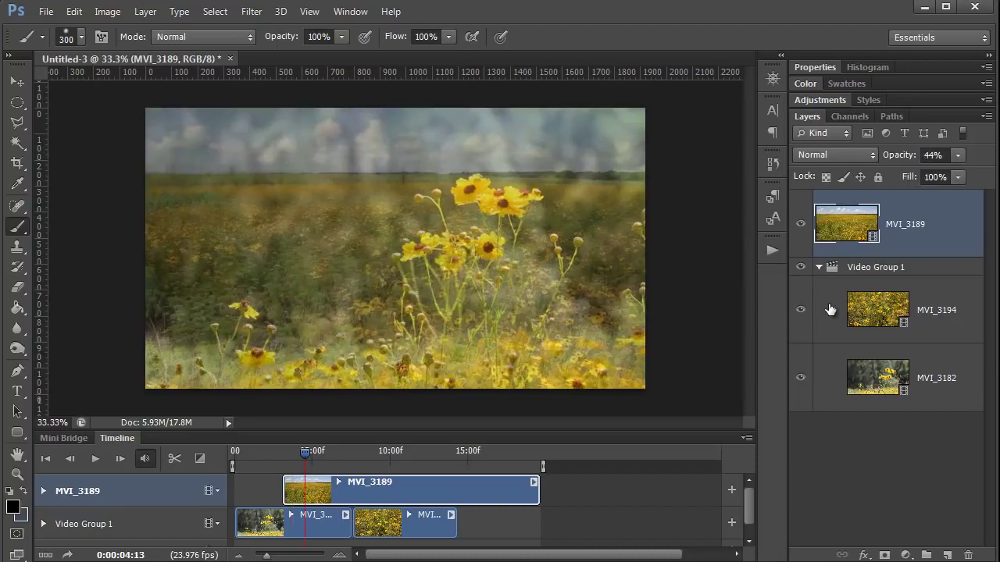
# Step: Move MVI_3194 out of Video Group 1, placing it after MVI_3189 in Video Group 2
pyautogui.click(829, 312)
pyautogui.moveTo(830, 312); pyautogui.dragTo(875, 194)
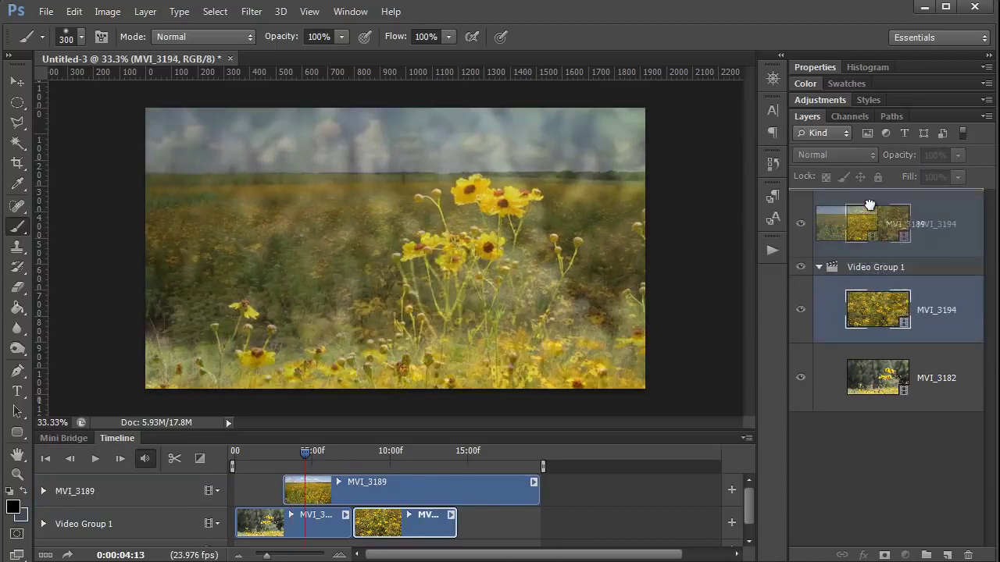
pyautogui.scroll(-1, 450, 504)
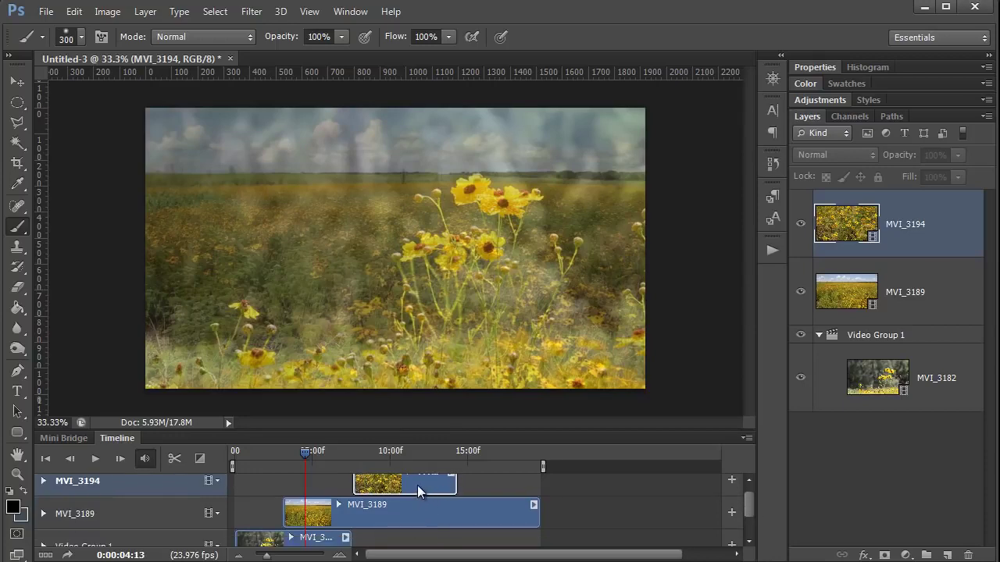
pyautogui.moveTo(417, 486); pyautogui.dragTo(608, 512)
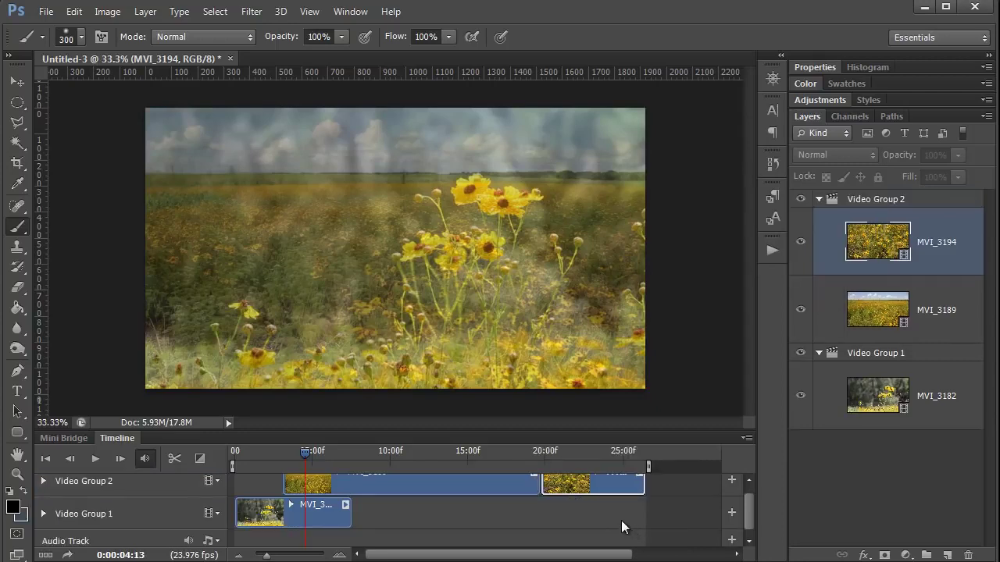
pyautogui.click(128, 488)
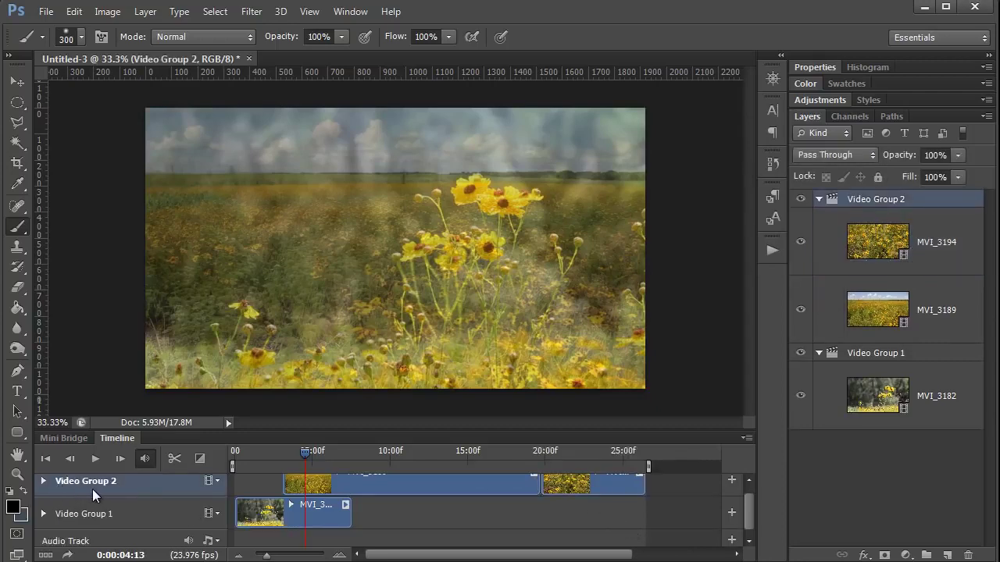
pyautogui.scroll(1, 751, 513)
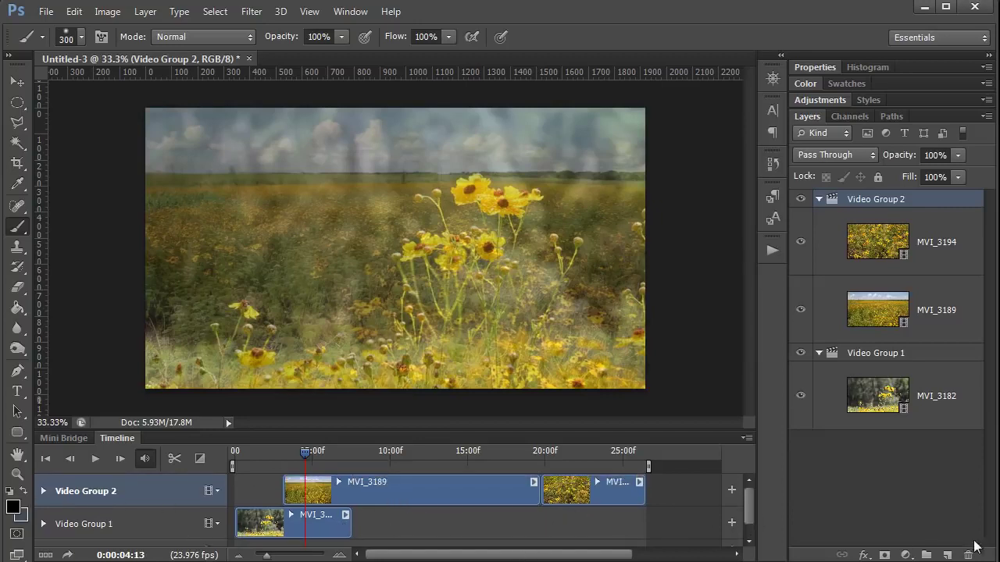
# Step: Revert the Video Group 2 edits via History, then move the playhead into MVI_3189
pyautogui.click(937, 242)
pyautogui.click(771, 164)
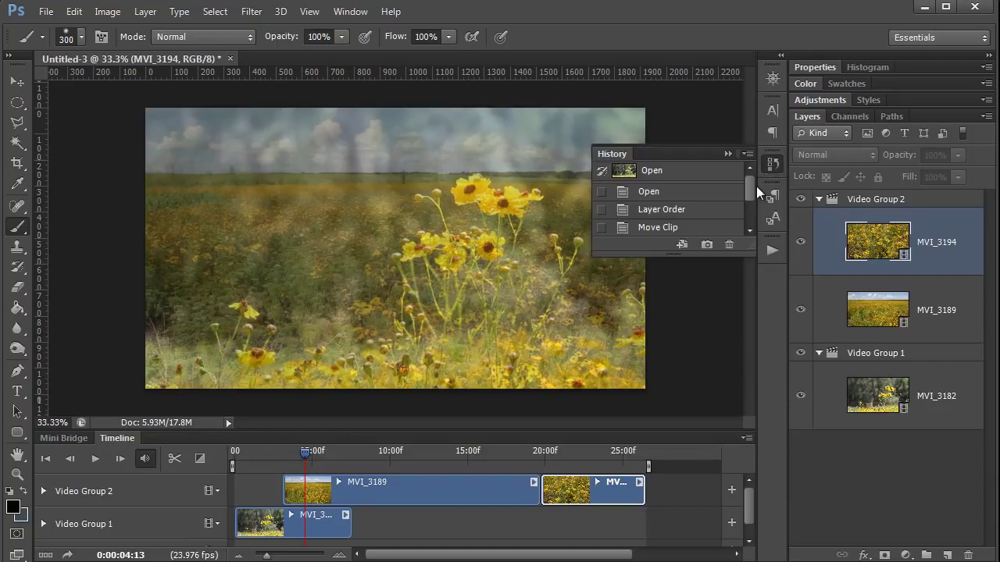
pyautogui.click(697, 212)
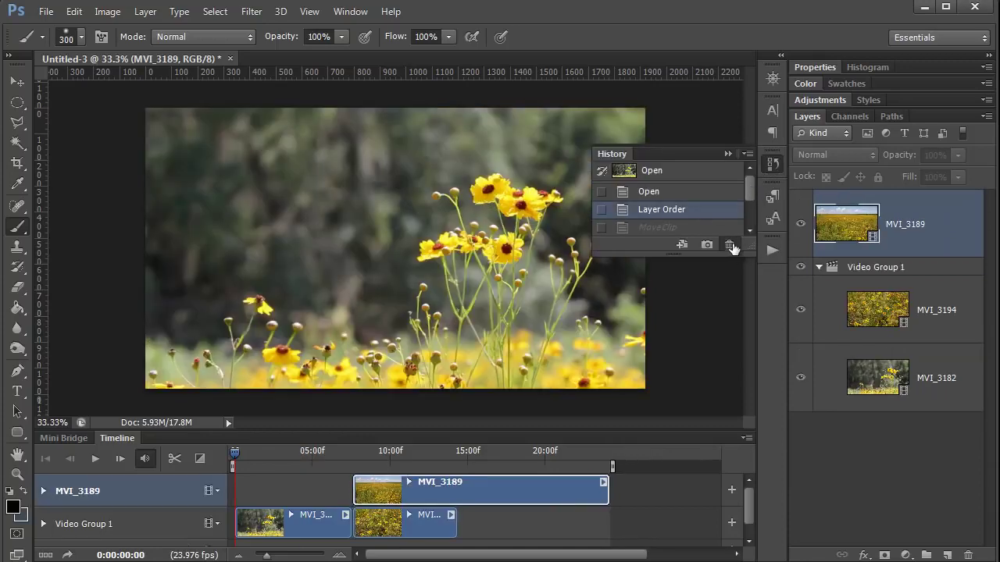
pyautogui.click(728, 244)
pyautogui.click(465, 234)
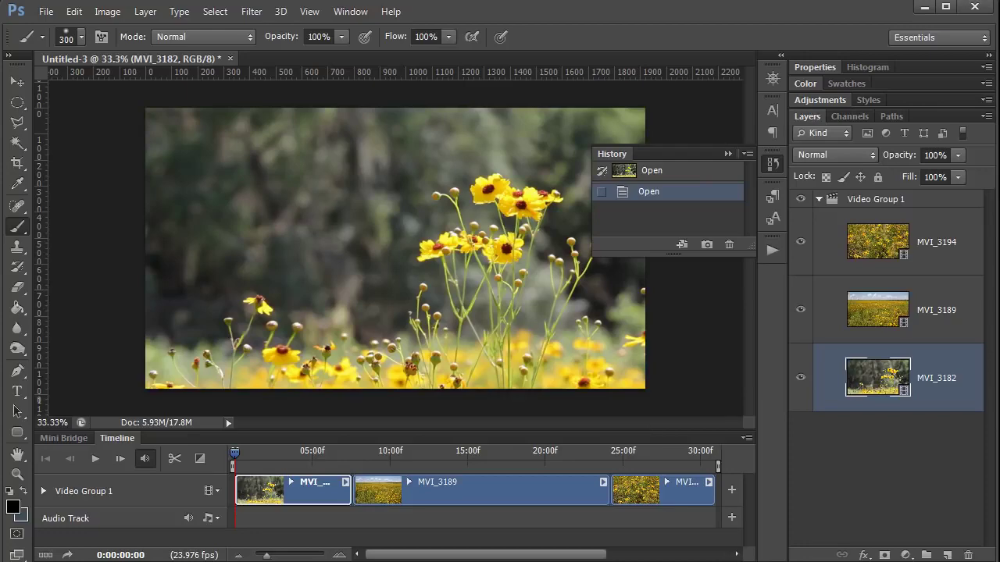
pyautogui.click(388, 451)
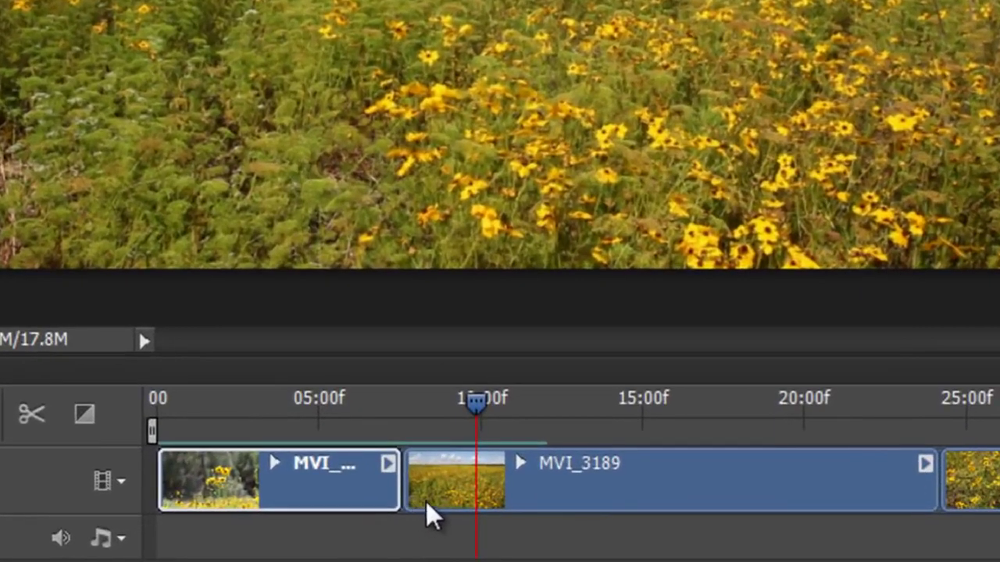
# Step: Trim the end of MVI_3182 from 07:14 to 05:11 and scrub around the cut
pyautogui.moveTo(397, 486); pyautogui.dragTo(320, 490)
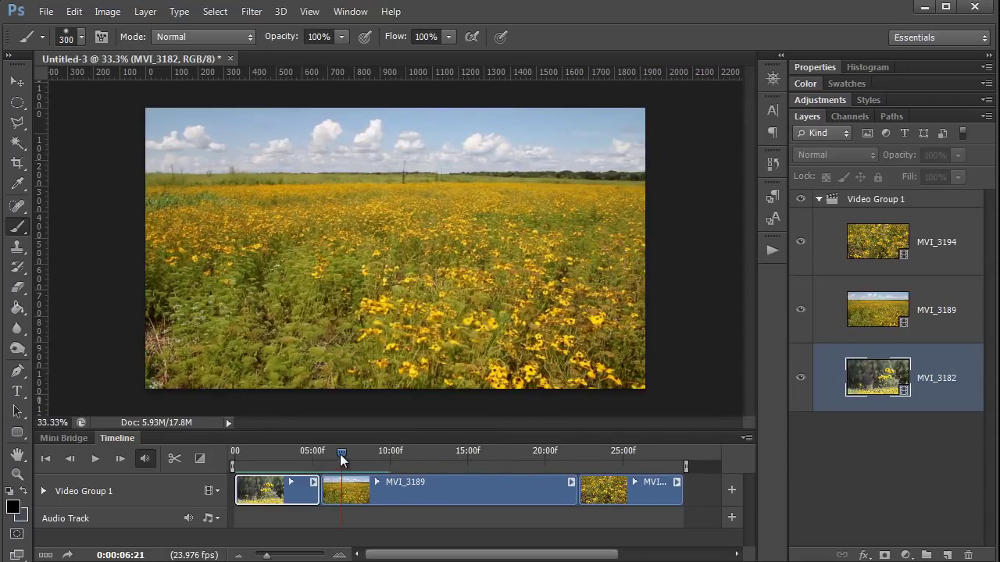
pyautogui.moveTo(340, 455); pyautogui.dragTo(310, 456)
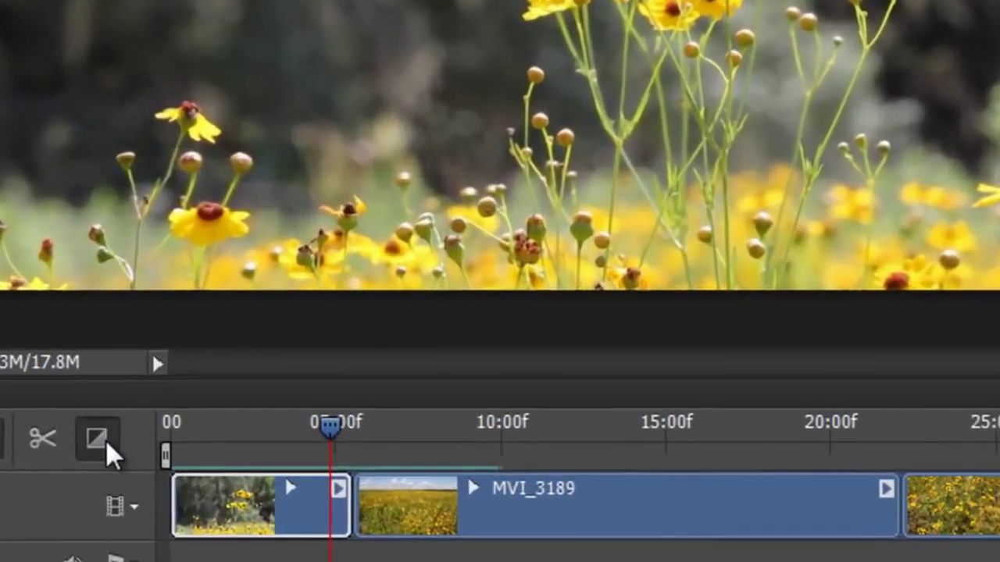
# Step: Put a Cross Fade transition between MVI_3182 and MVI_3189 and preview it
pyautogui.click(138, 447)
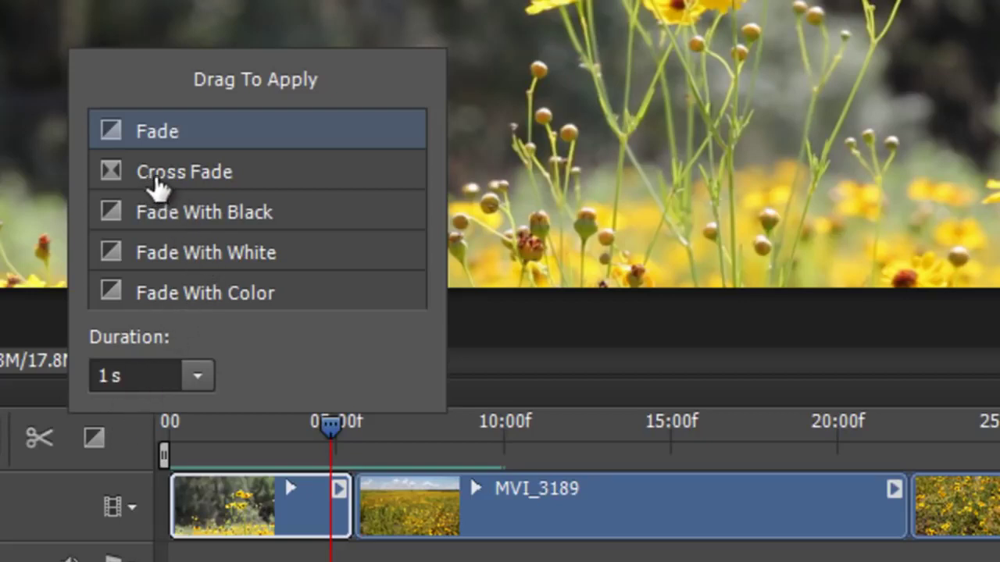
pyautogui.moveTo(159, 185); pyautogui.dragTo(145, 189)
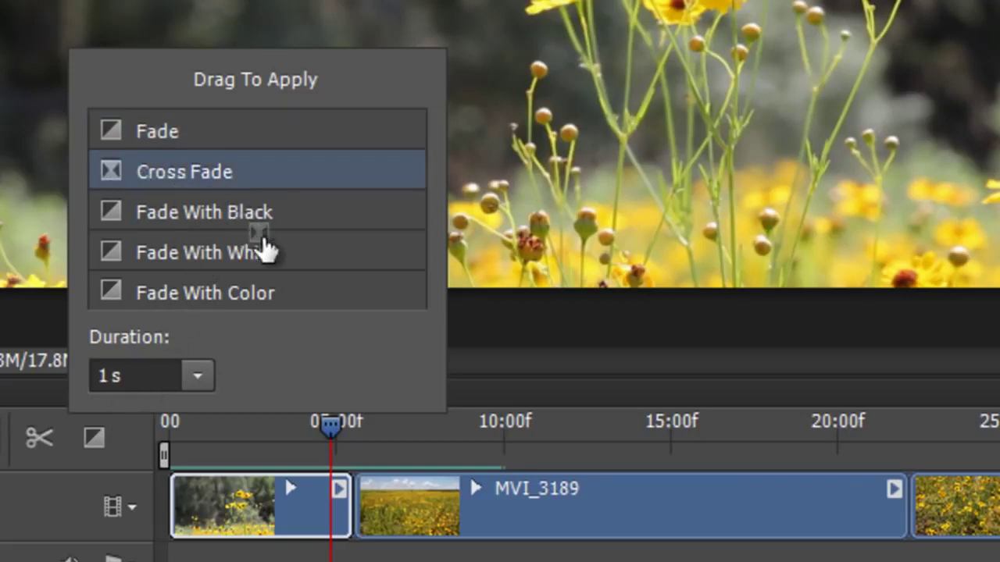
pyautogui.moveTo(144, 190)
pyautogui.mouseDown()
pyautogui.moveTo(354, 504)
pyautogui.moveTo(348, 535)
pyautogui.mouseUp()
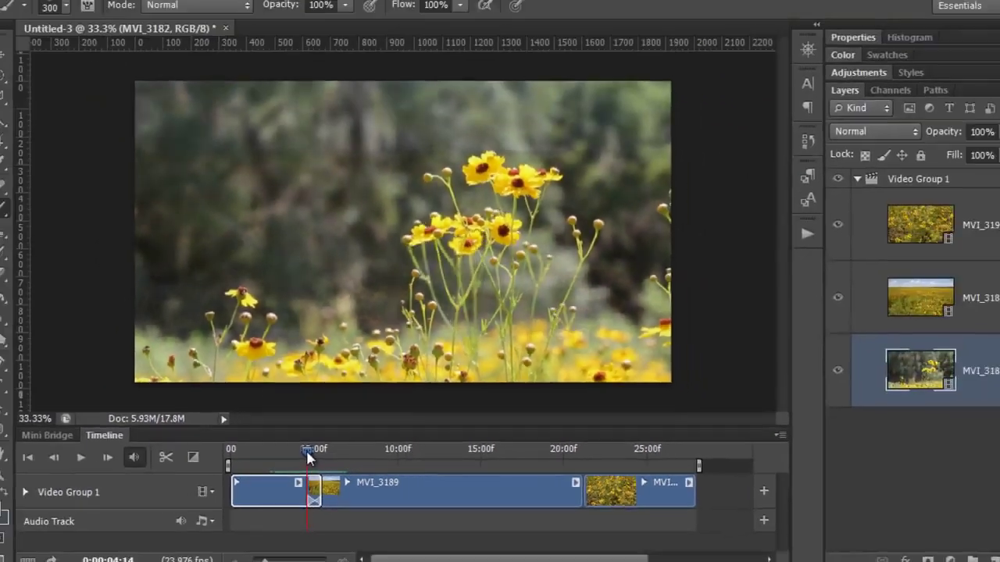
pyautogui.moveTo(306, 450)
pyautogui.mouseDown()
pyautogui.moveTo(315, 460)
pyautogui.moveTo(287, 464)
pyautogui.moveTo(305, 461)
pyautogui.mouseUp()
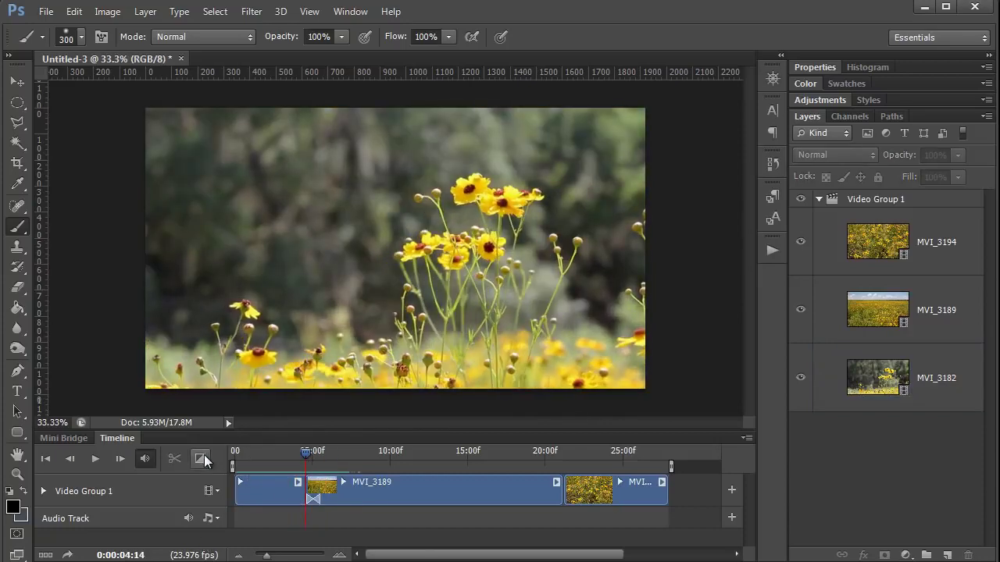
# Step: Add a Fade With Black at the video's start, lengthened to about 02:01
pyautogui.click(200, 459)
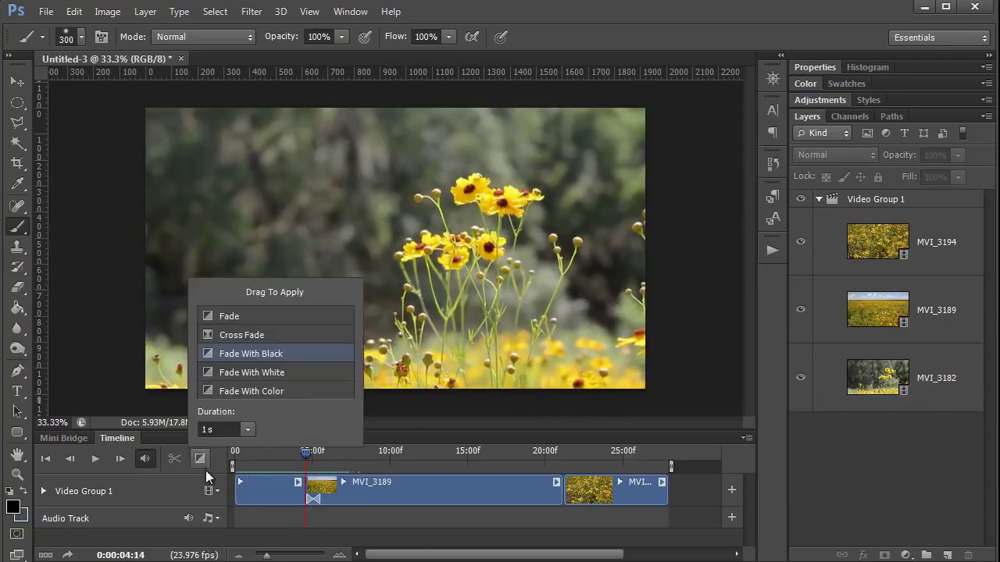
pyautogui.click(230, 317)
pyautogui.moveTo(238, 356)
pyautogui.mouseDown()
pyautogui.moveTo(258, 467)
pyautogui.moveTo(246, 490)
pyautogui.mouseUp()
pyautogui.click(94, 458)
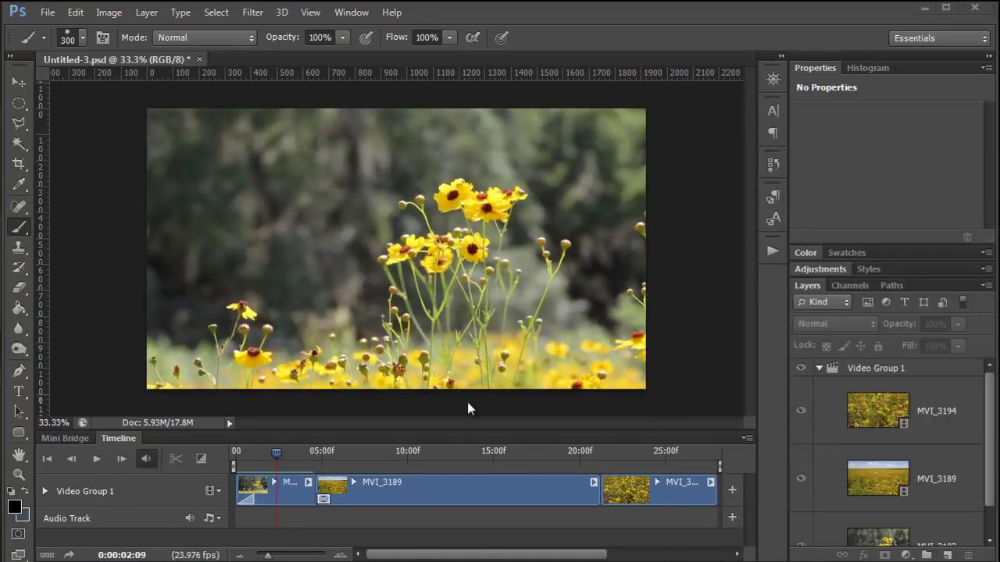
pyautogui.click(247, 500)
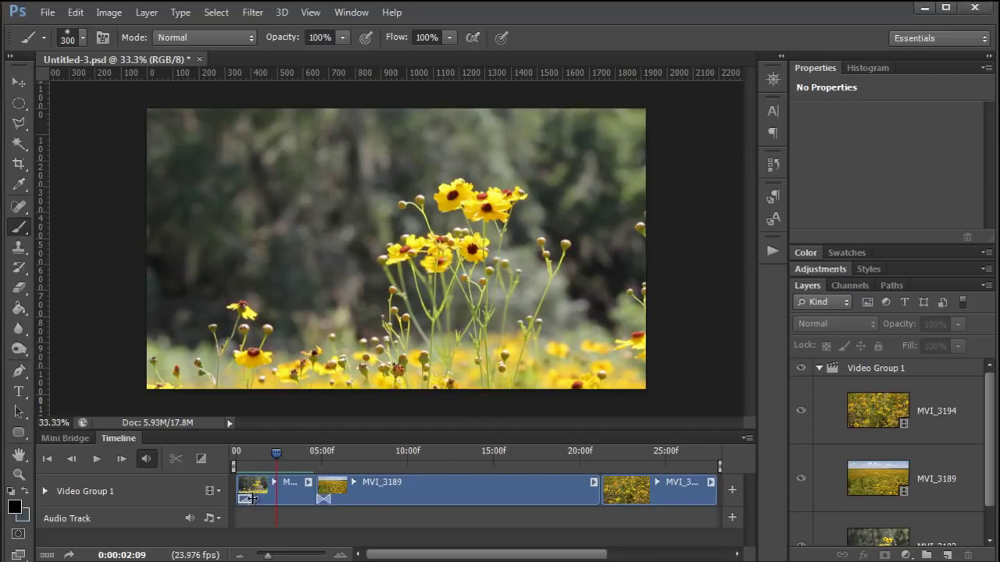
pyautogui.moveTo(251, 498); pyautogui.dragTo(269, 501)
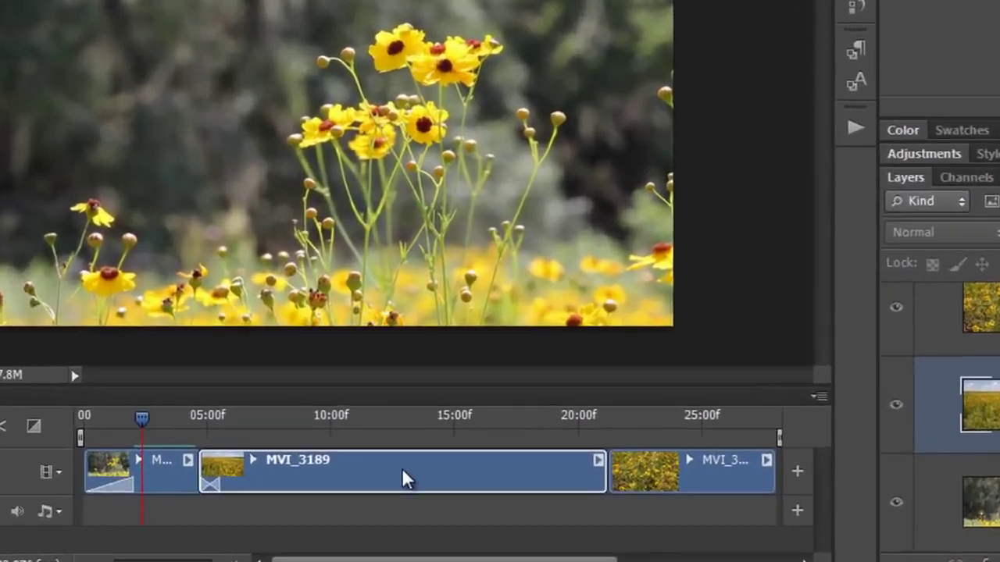
pyautogui.rightClick(451, 490)
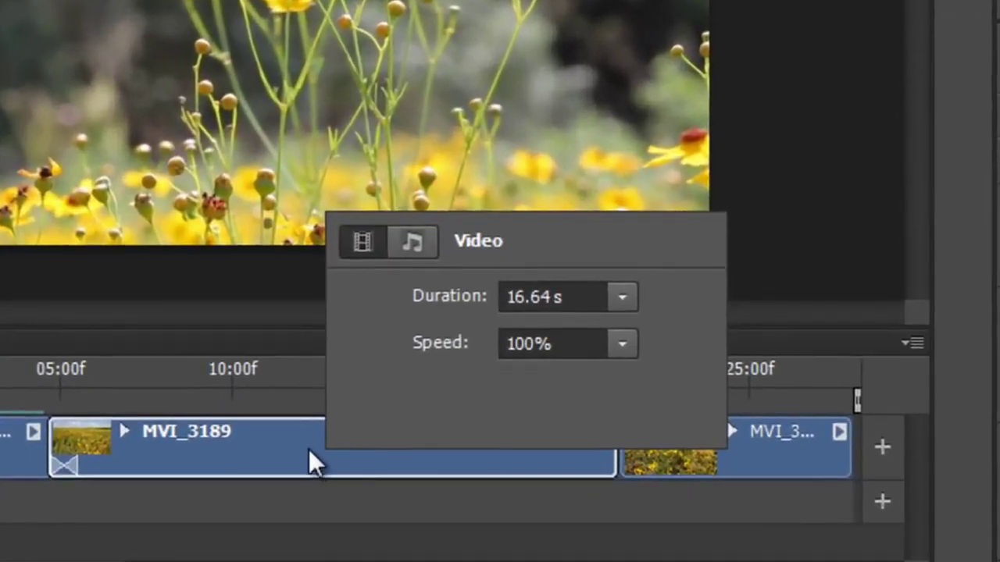
pyautogui.click(411, 242)
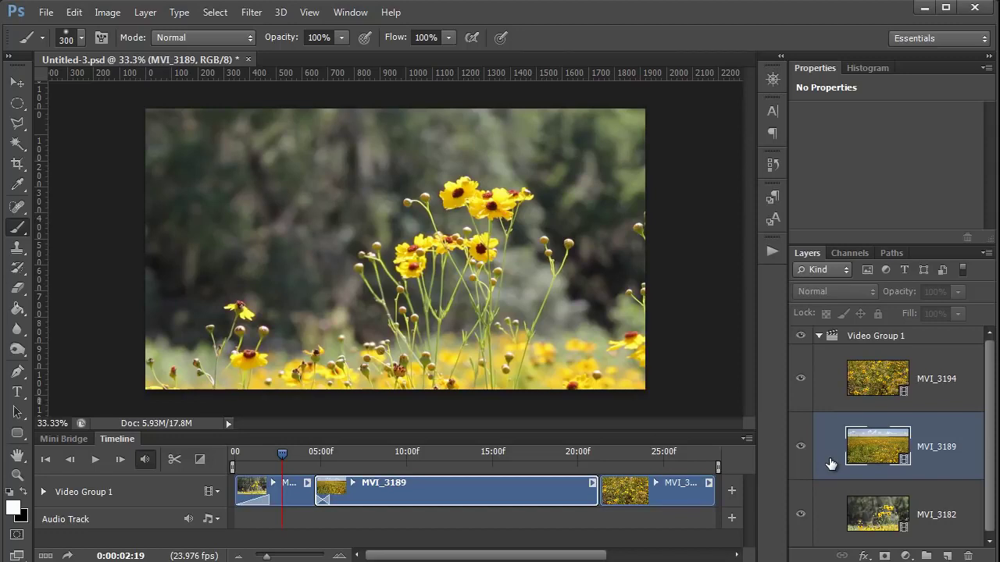
# Step: Add a clipped Curves adjustment to MVI_3182, moving the black point right and bending an S-curve
pyautogui.scroll(-1, 830, 463)
pyautogui.click(829, 523)
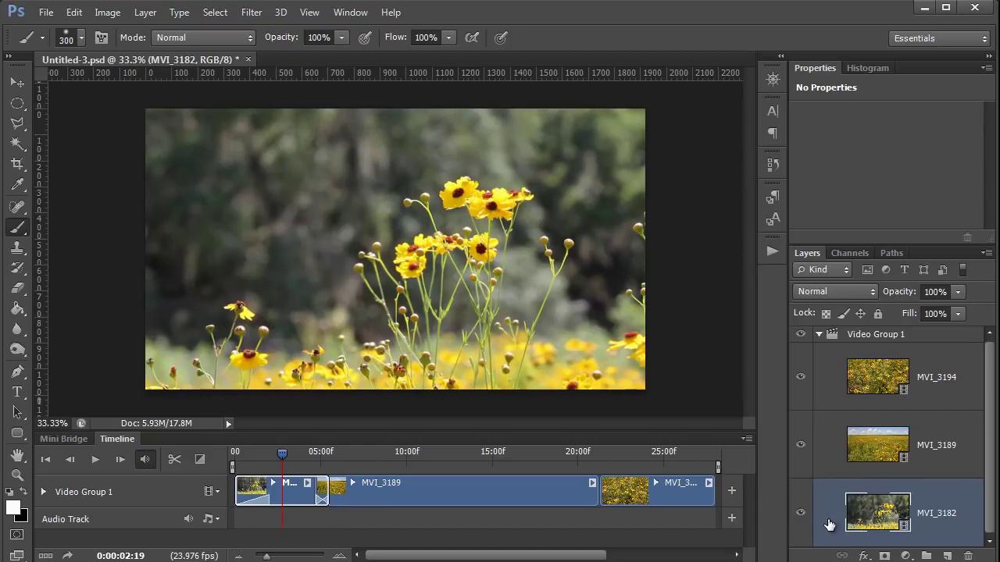
pyautogui.click(905, 555)
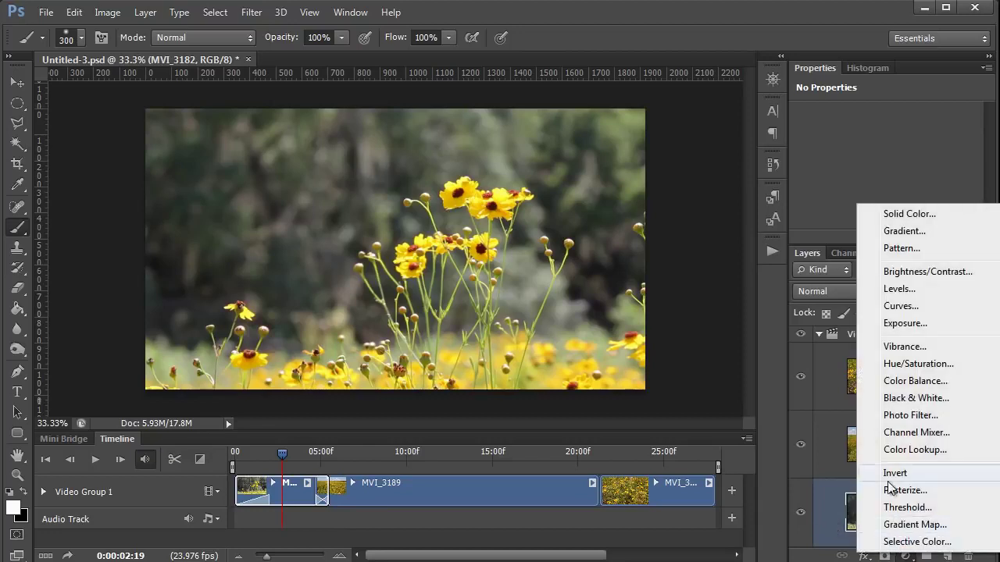
pyautogui.click(898, 306)
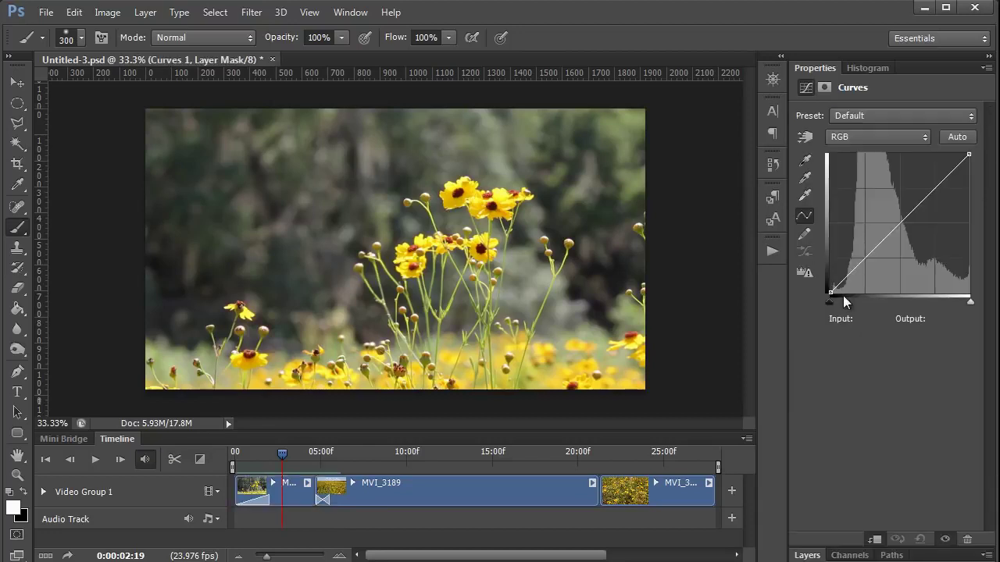
pyautogui.moveTo(830, 299)
pyautogui.mouseDown()
pyautogui.moveTo(850, 300)
pyautogui.moveTo(875, 271)
pyautogui.mouseUp()
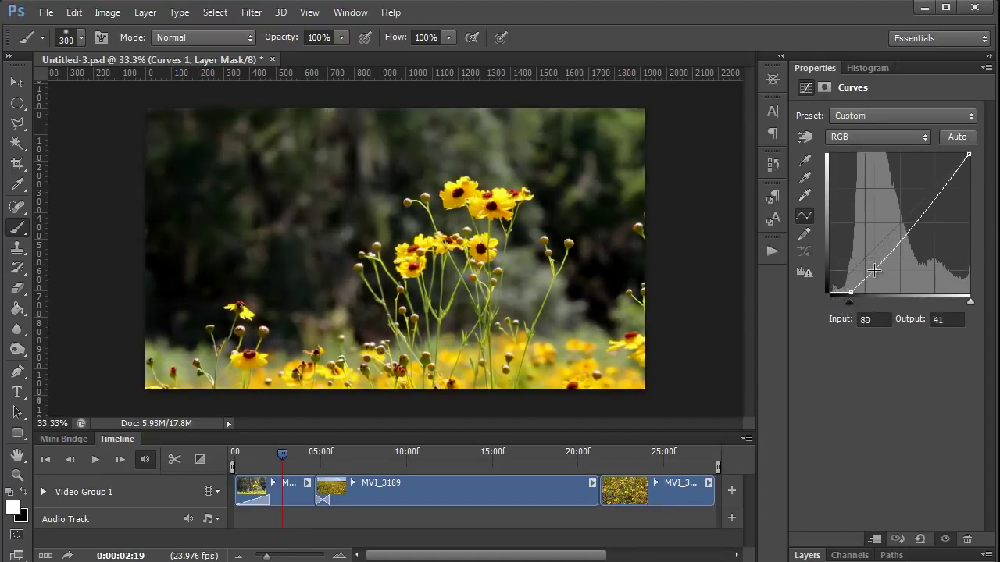
pyautogui.click(934, 200)
pyautogui.moveTo(934, 200); pyautogui.dragTo(931, 197)
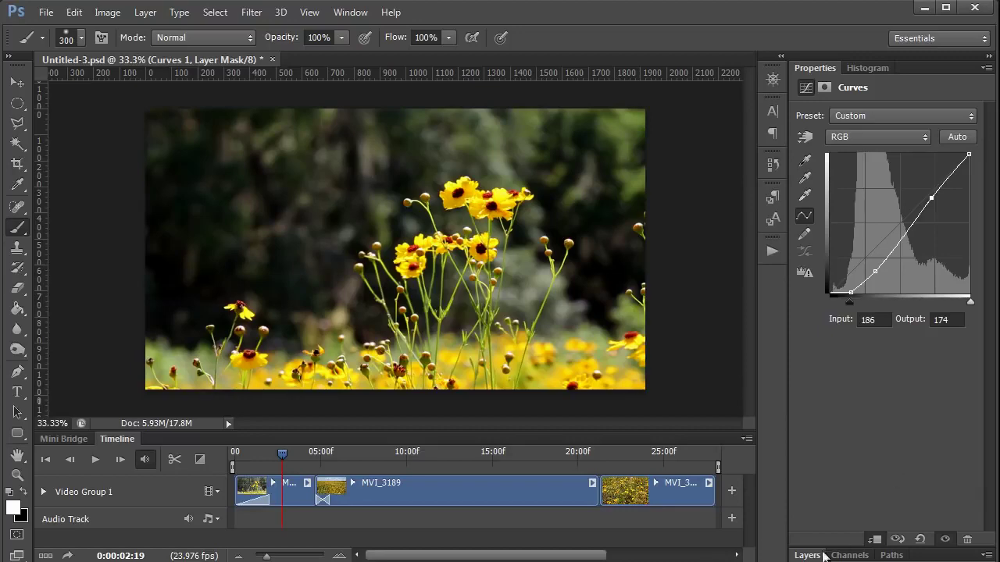
# Step: Preview the graded MVI_3182 frames and select the Curves 1 adjustment layer
pyautogui.click(823, 554)
pyautogui.click(280, 456)
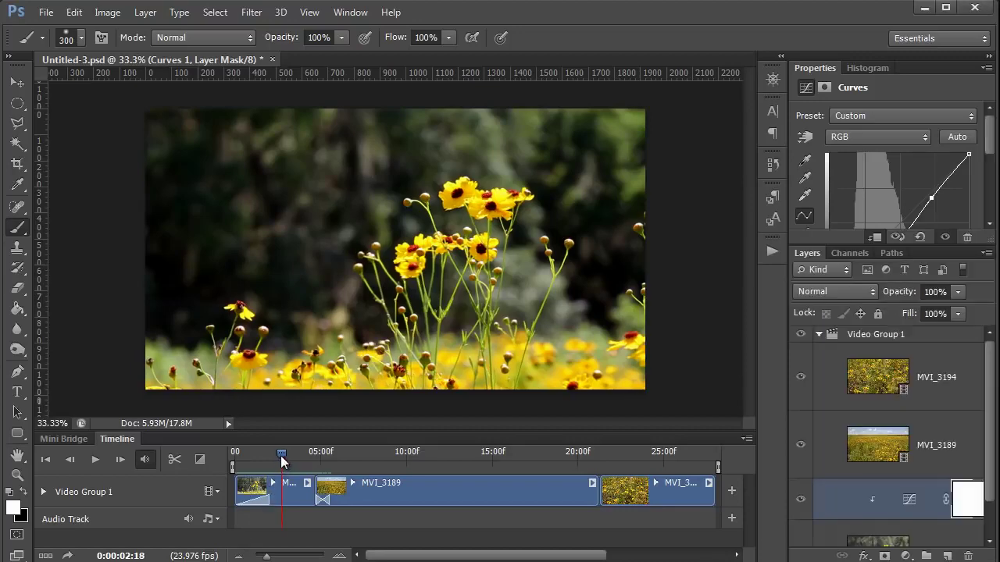
pyautogui.moveTo(280, 455); pyautogui.dragTo(286, 456)
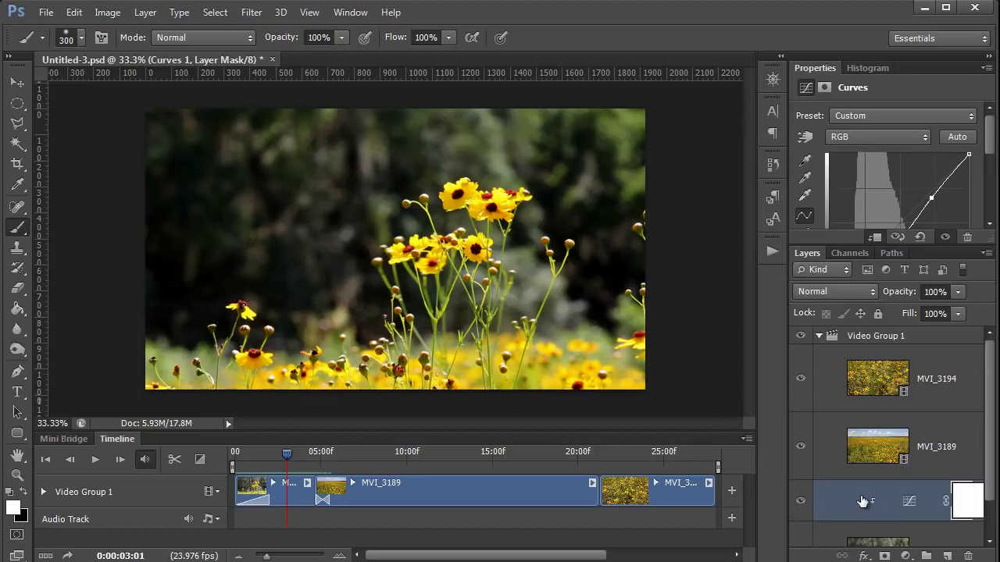
pyautogui.click(878, 509)
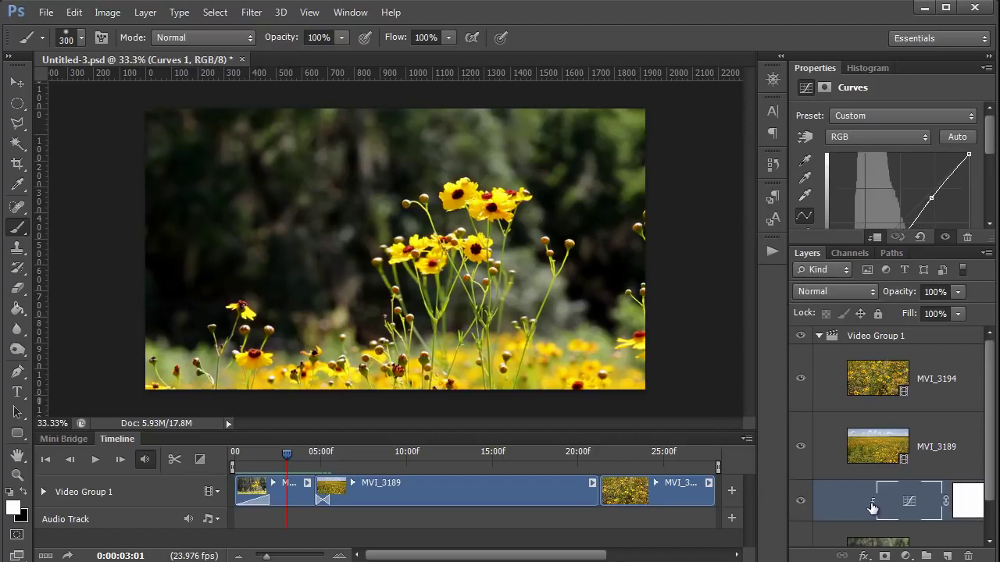
pyautogui.moveTo(990, 486); pyautogui.dragTo(995, 536)
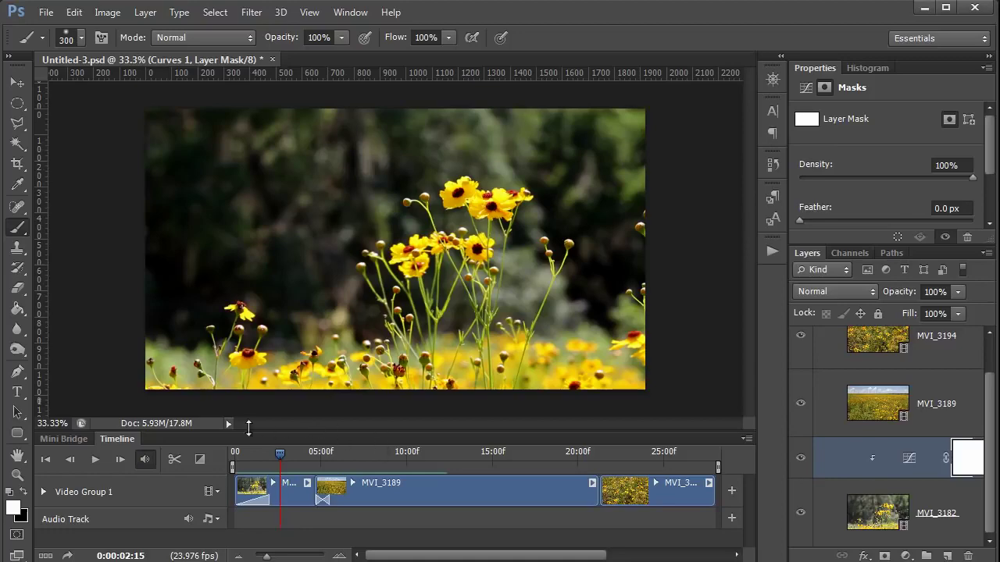
# Step: Move the playhead into the MVI_3189 field clip and select its layer
pyautogui.moveTo(279, 453); pyautogui.dragTo(416, 454)
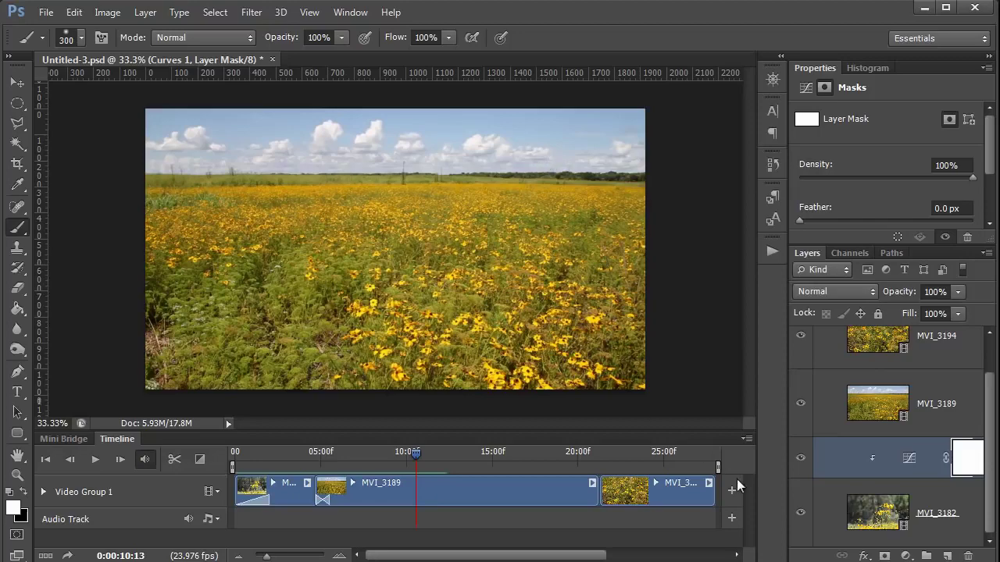
pyautogui.hotkey('ctrl', 'z')
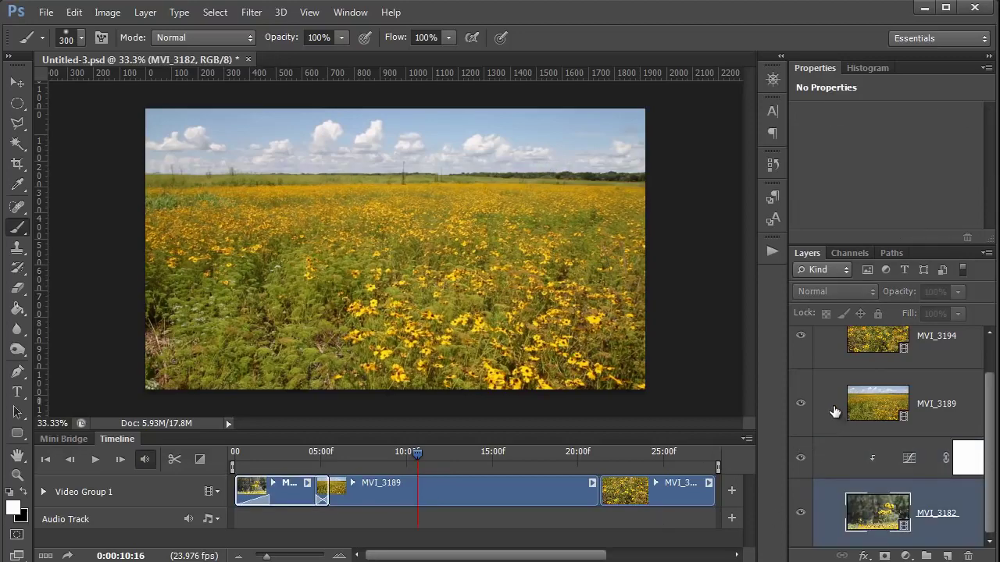
pyautogui.click(834, 412)
# Step: Add a Curves adjustment to MVI_3189, with the black point moved right and two S-curve points
pyautogui.click(906, 556)
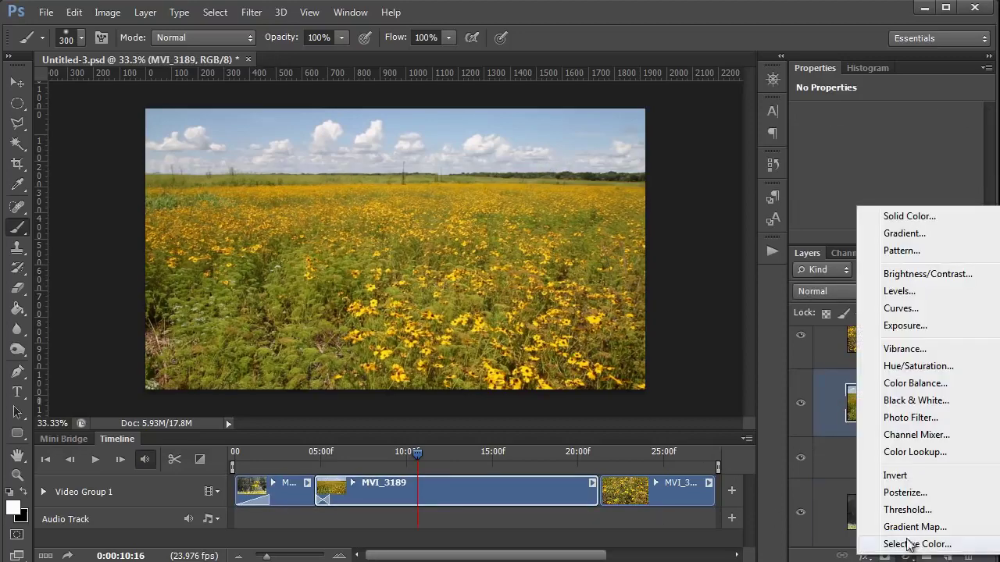
pyautogui.click(911, 309)
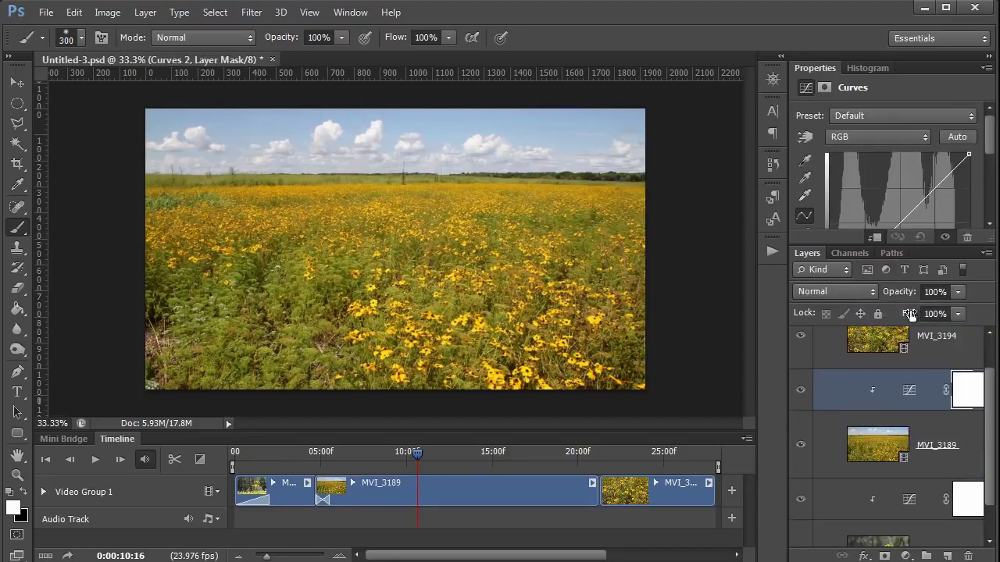
pyautogui.doubleClick(807, 252)
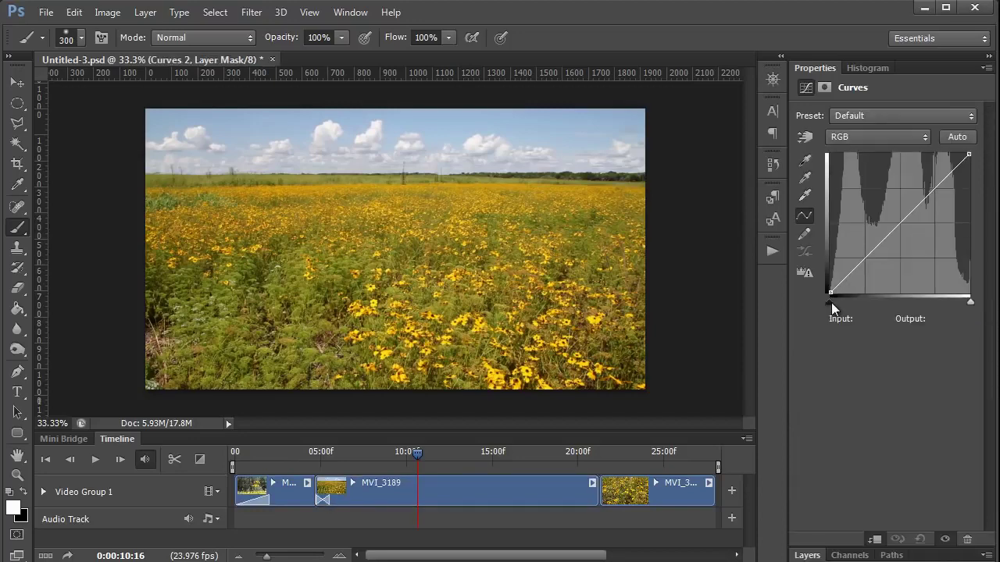
pyautogui.moveTo(829, 302); pyautogui.dragTo(884, 313)
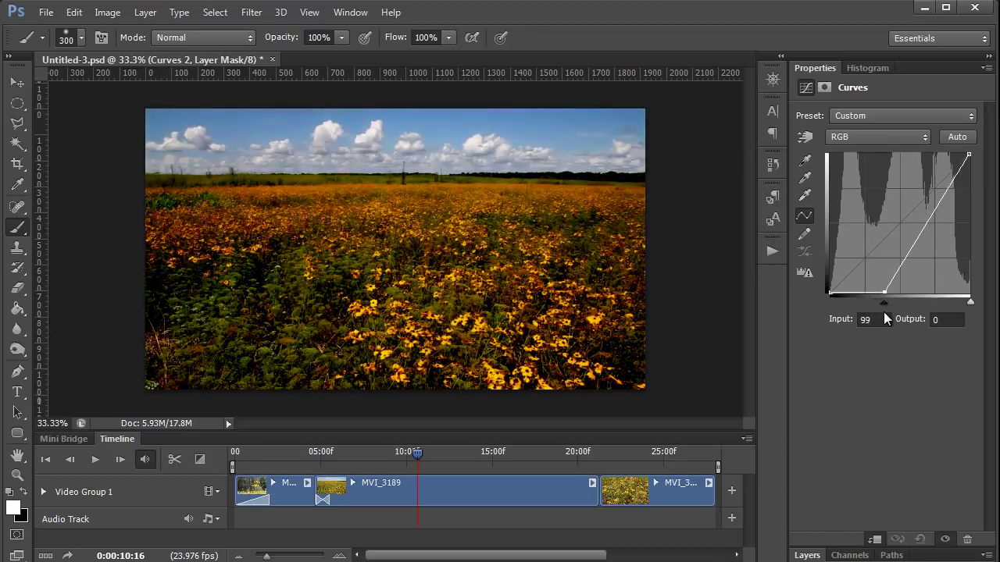
pyautogui.click(937, 199)
pyautogui.click(904, 260)
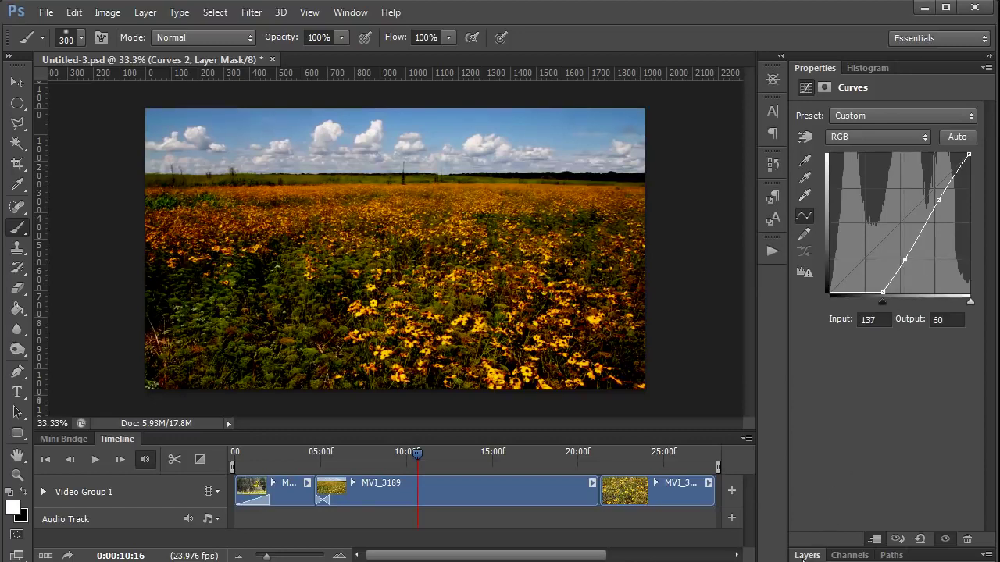
pyautogui.click(806, 555)
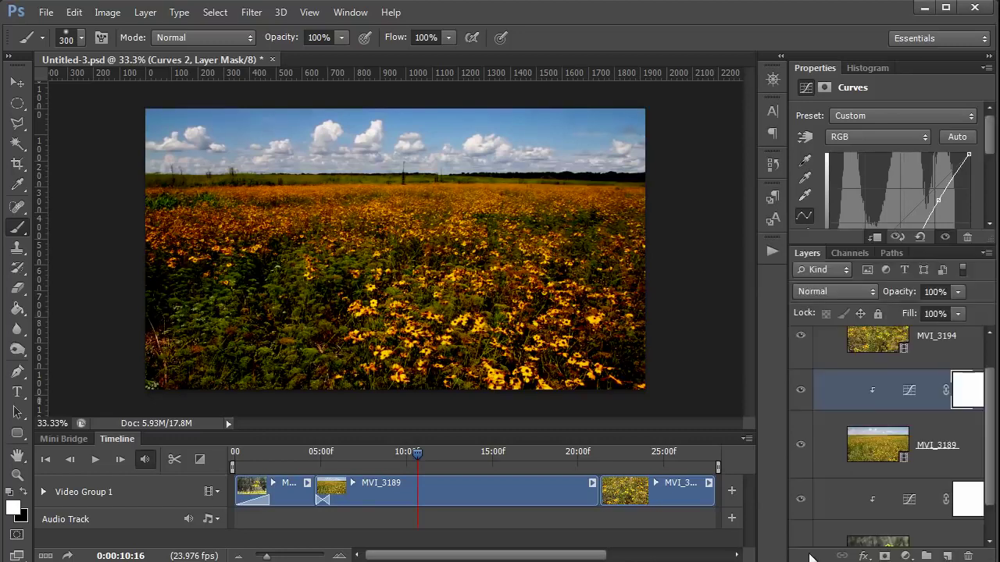
# Step: Invert the Curves 2 mask to black and paint white across MVI_3189's sky, then scrub to check
pyautogui.click(967, 394)
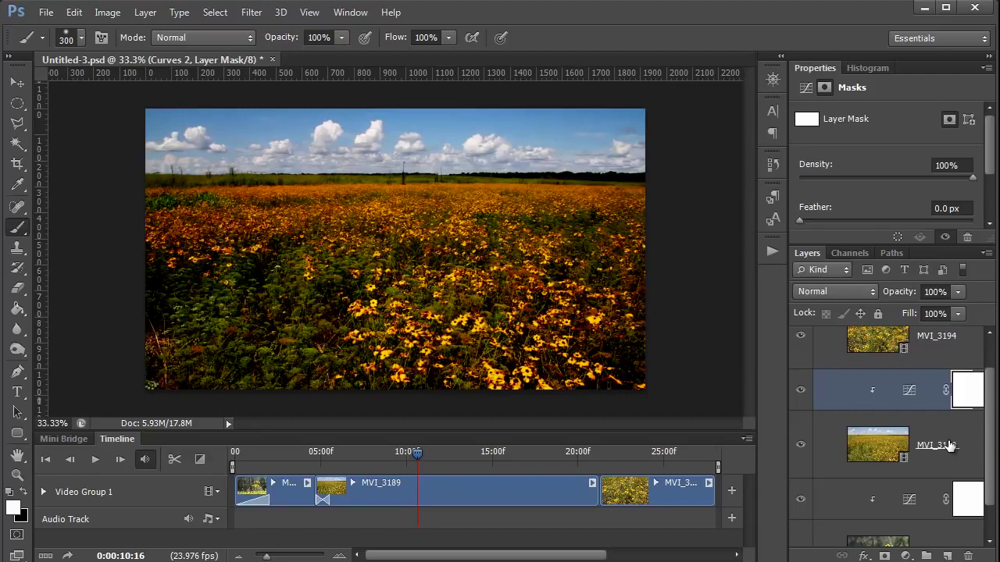
pyautogui.hotkey('ctrl', 'i')
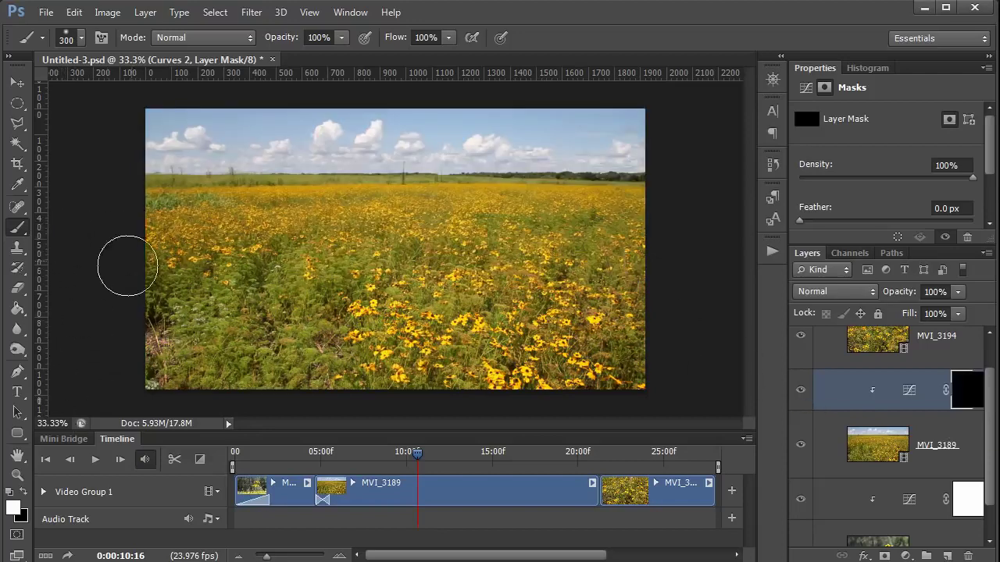
pyautogui.moveTo(152, 133)
pyautogui.mouseDown()
pyautogui.moveTo(430, 131)
pyautogui.moveTo(421, 146)
pyautogui.mouseUp()
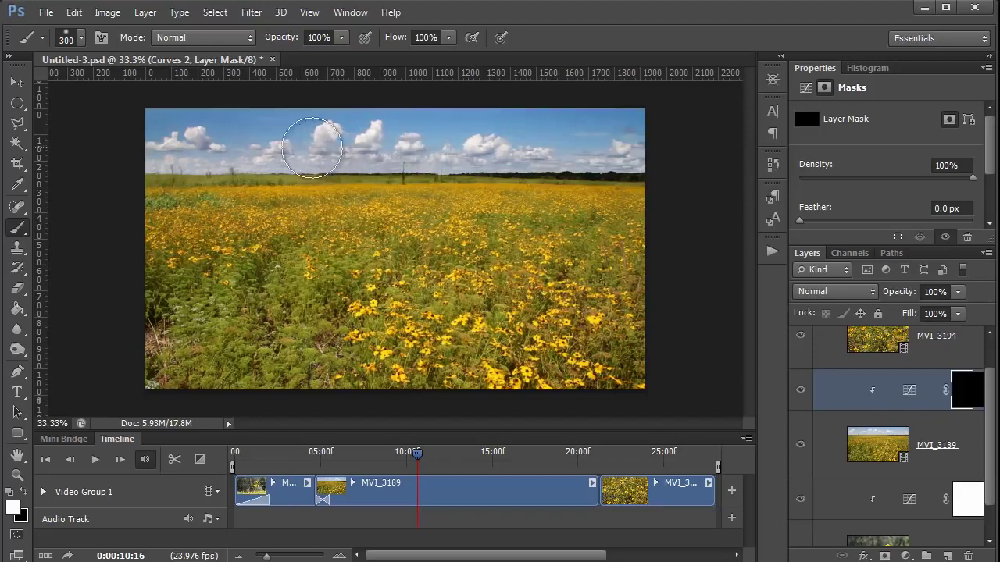
pyautogui.moveTo(421, 146); pyautogui.dragTo(168, 140)
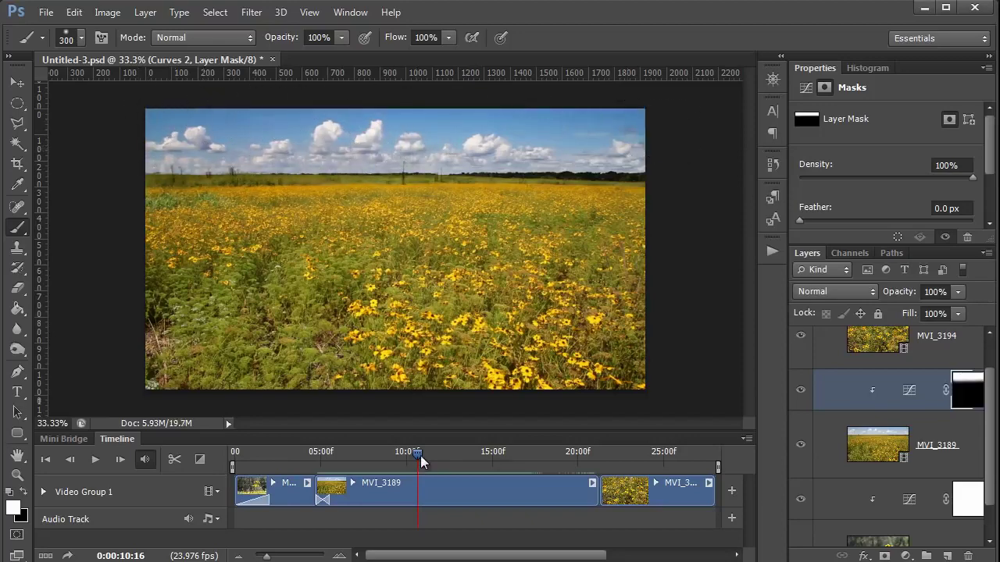
pyautogui.moveTo(416, 454)
pyautogui.mouseDown()
pyautogui.moveTo(353, 456)
pyautogui.moveTo(431, 455)
pyautogui.moveTo(399, 457)
pyautogui.moveTo(411, 454)
pyautogui.mouseUp()
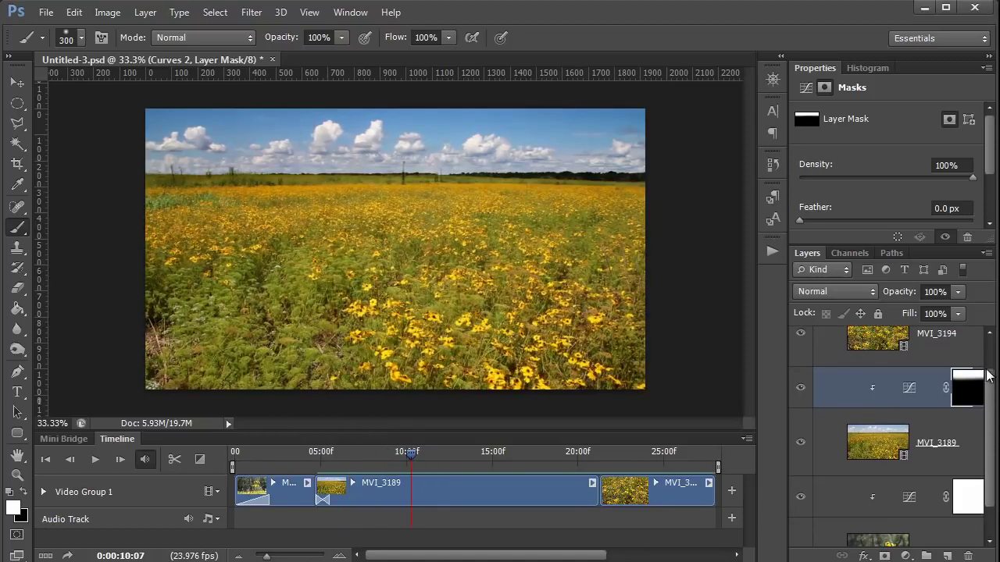
# Step: Convert the MVI_3194 layer for Smart Filters
pyautogui.click(833, 355)
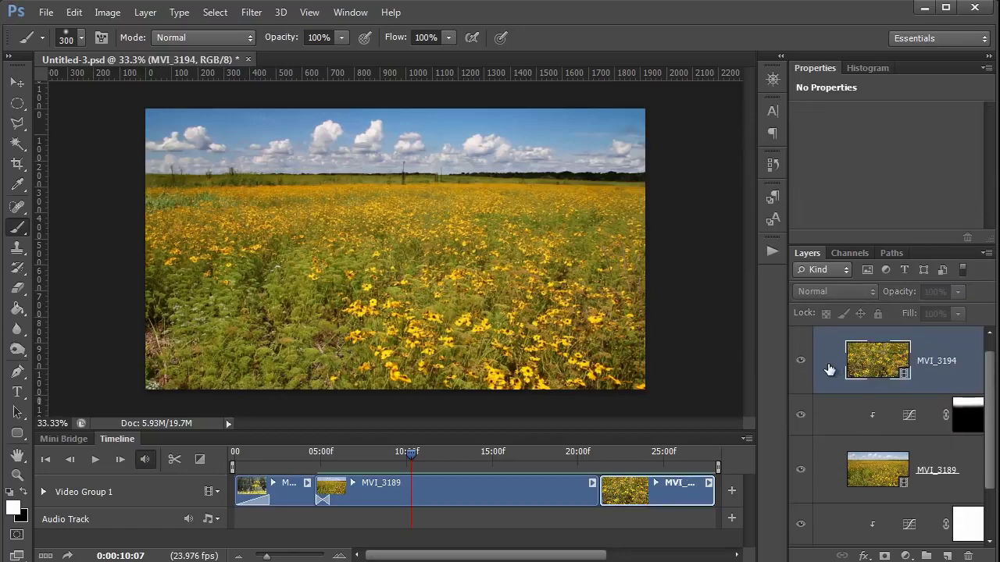
pyautogui.click(251, 13)
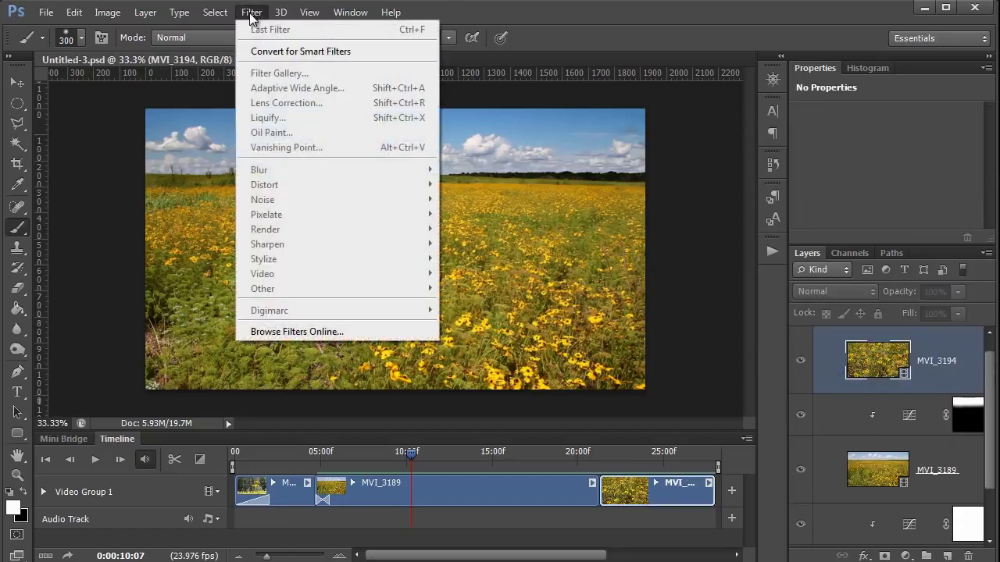
pyautogui.click(324, 50)
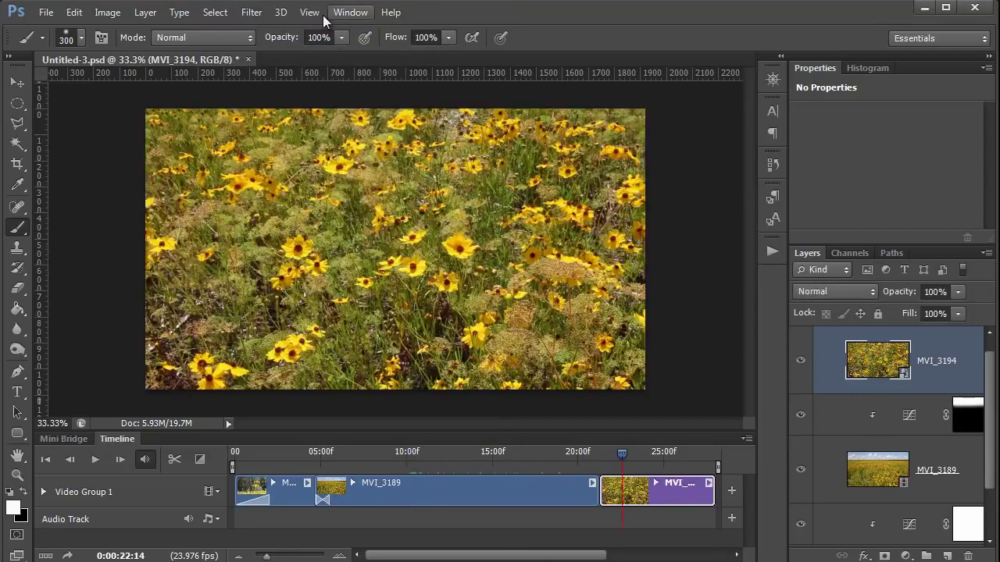
# Step: Try the Oil Paint filter on MVI_3194 and scrub the clip to preview it
pyautogui.click(251, 12)
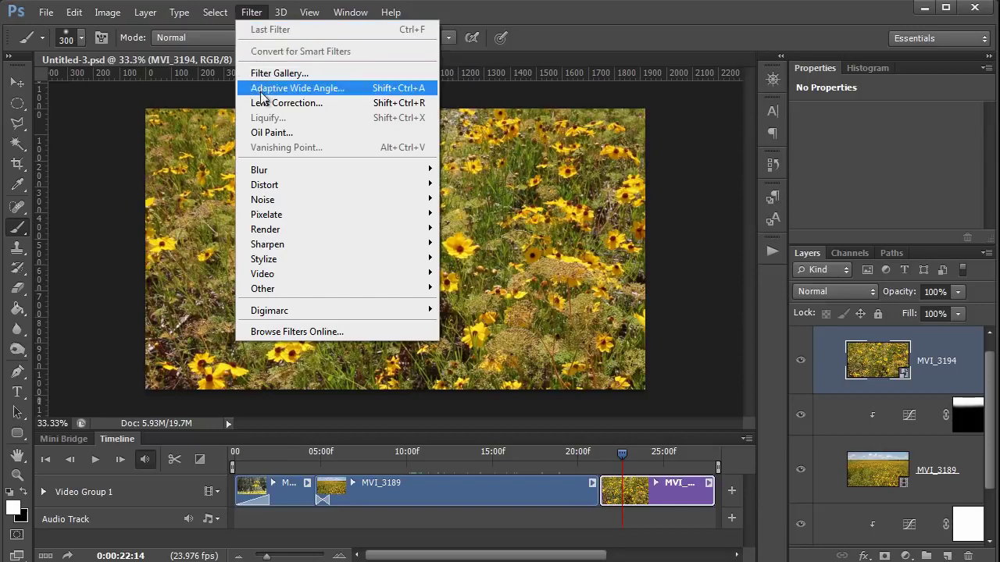
pyautogui.click(278, 132)
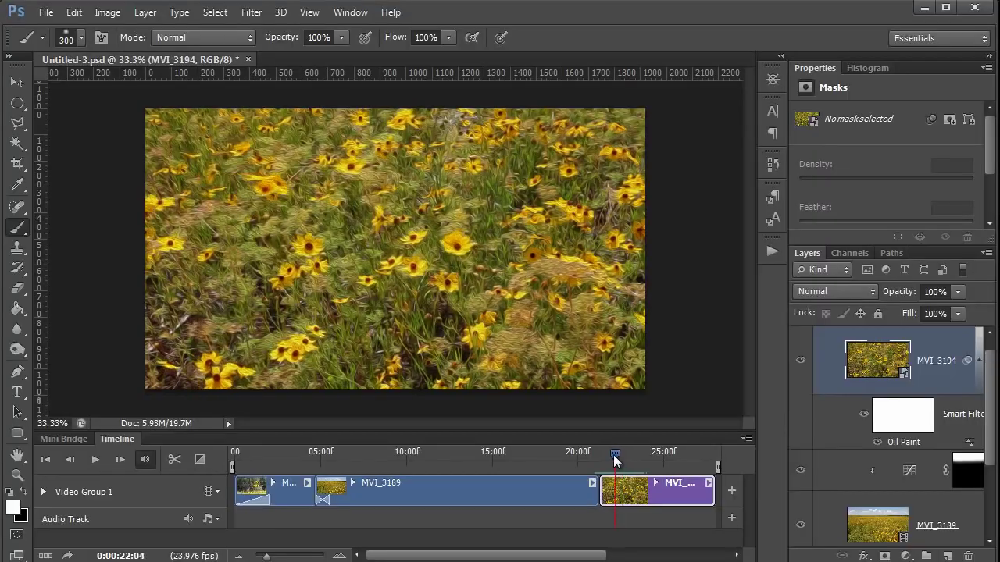
pyautogui.moveTo(621, 455); pyautogui.dragTo(650, 459)
pyautogui.click(617, 458)
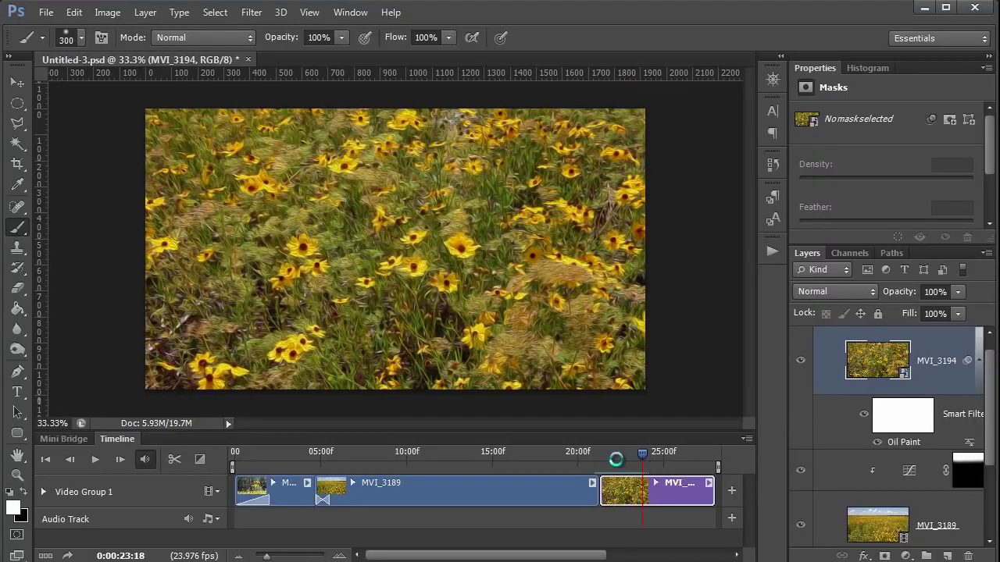
pyautogui.click(252, 14)
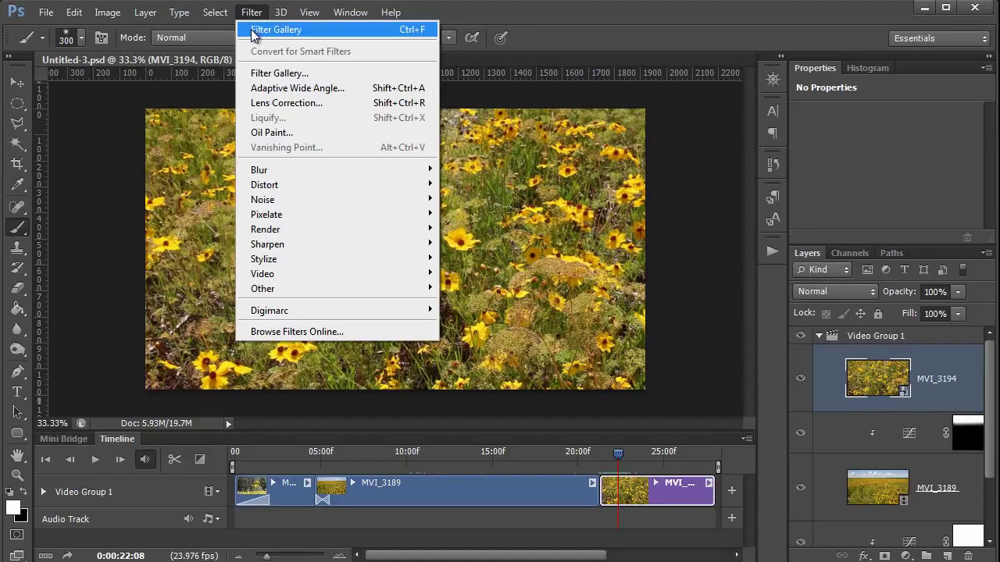
# Step: Preview Dark Strokes, Bas Relief and Halftone Pattern in the Filter Gallery, then cancel without applying
pyautogui.click(272, 74)
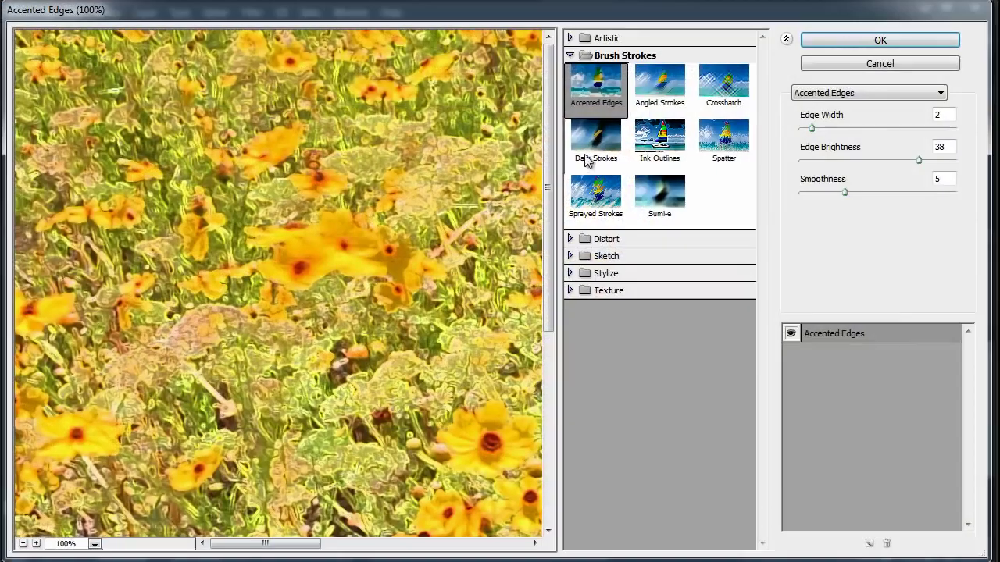
pyautogui.click(593, 152)
pyautogui.click(579, 259)
pyautogui.click(595, 293)
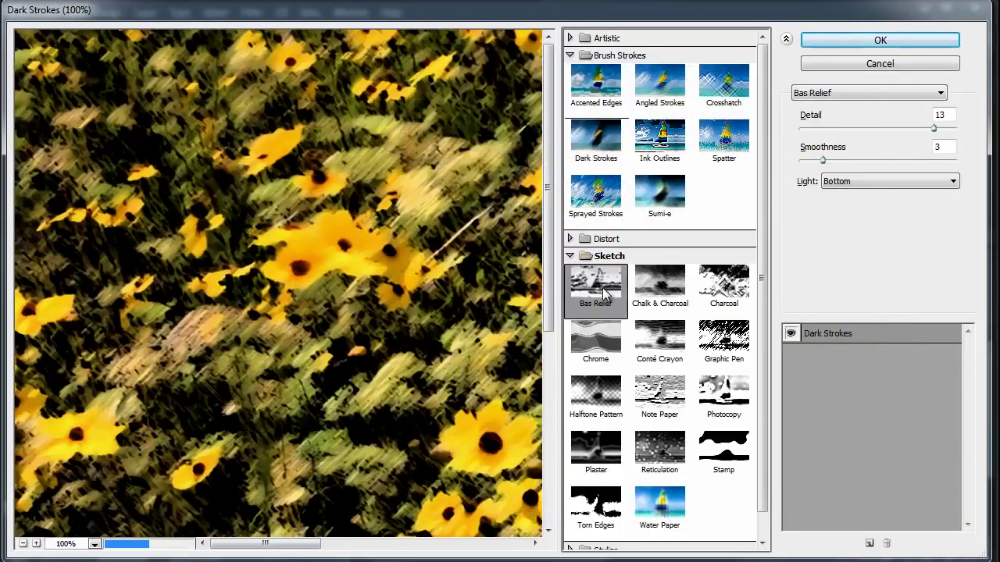
pyautogui.click(603, 391)
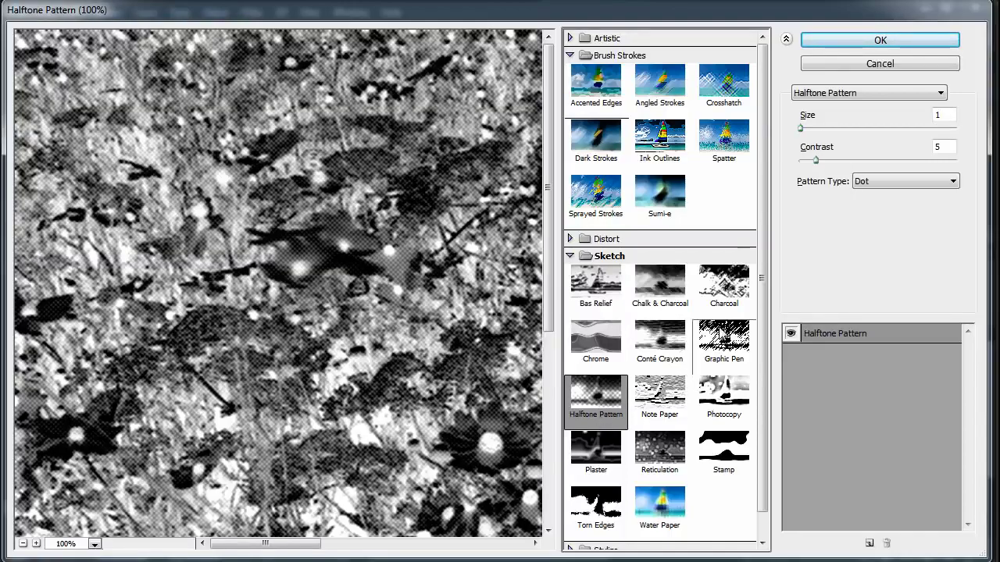
pyautogui.click(842, 65)
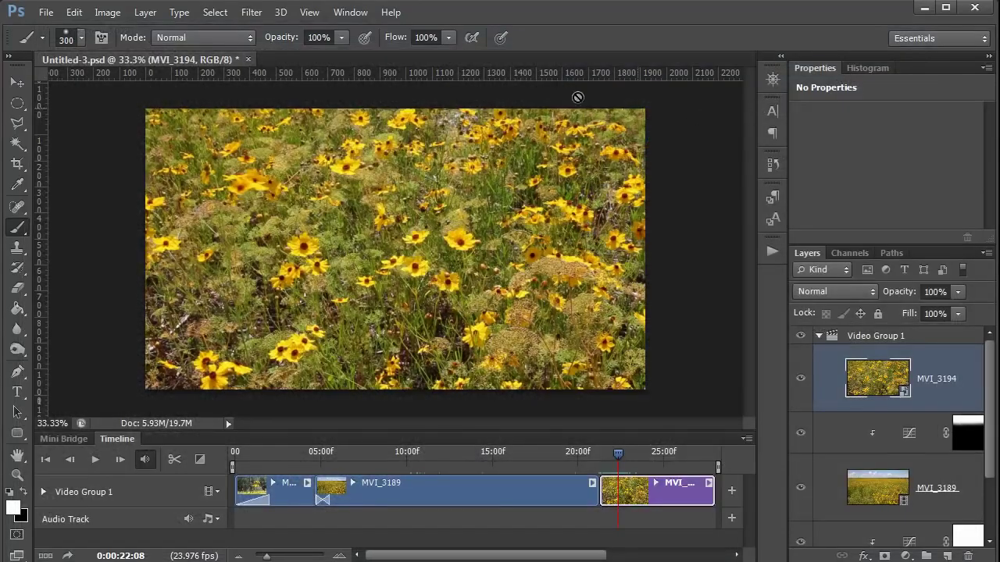
# Step: Dismiss the filter list without applying a blur, and bring up Video Group 1's media options
pyautogui.click(252, 12)
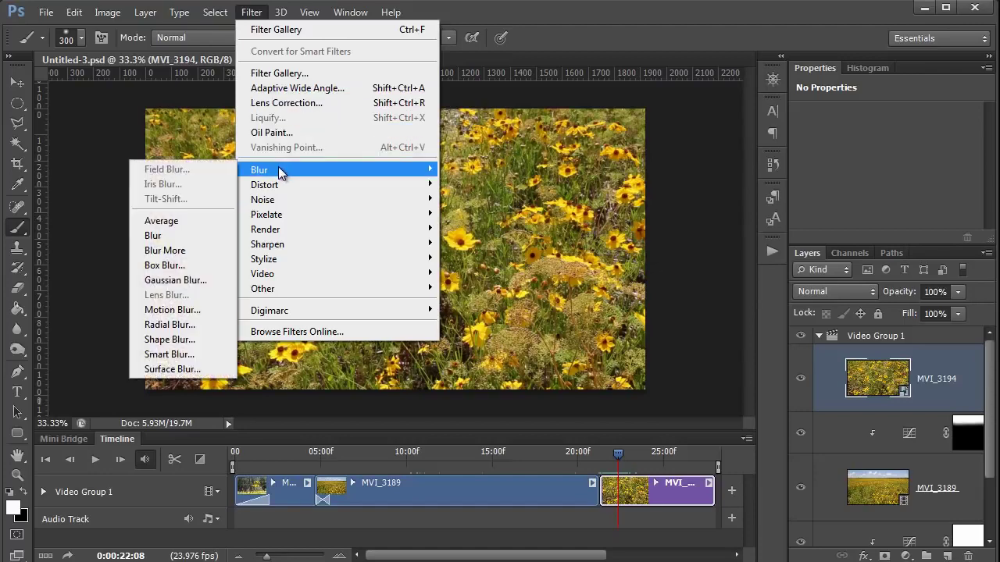
pyautogui.moveTo(336, 170)
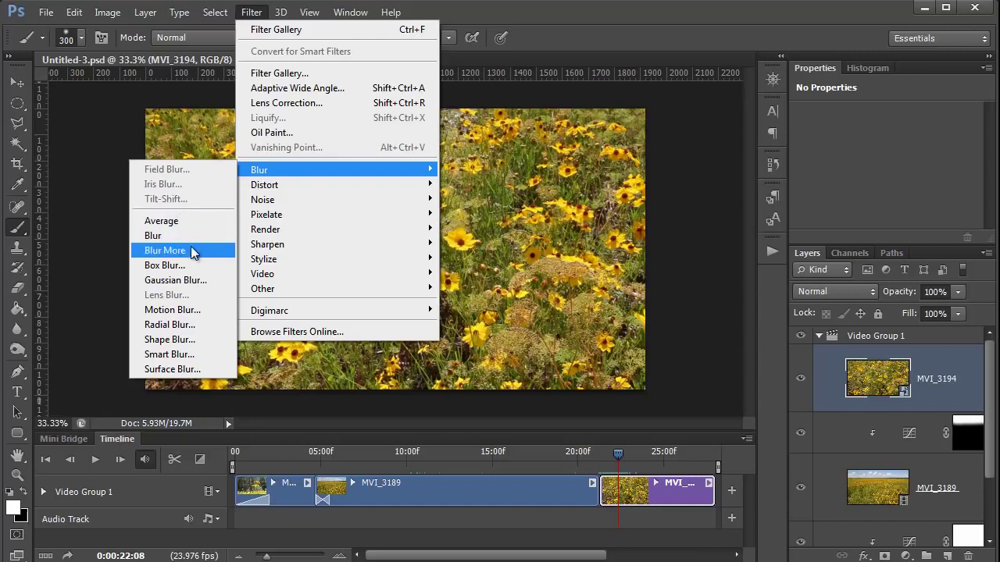
pyautogui.click(593, 348)
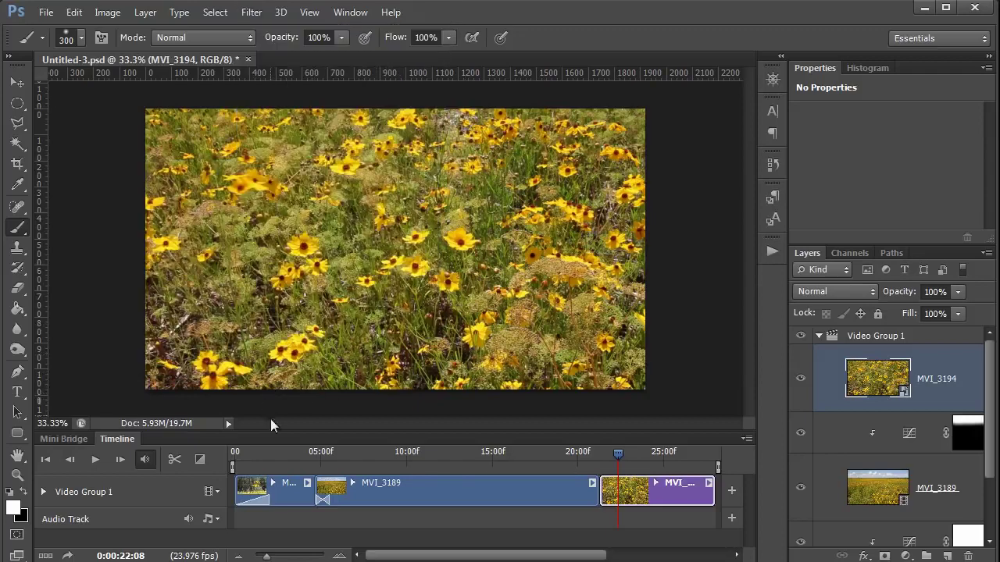
pyautogui.click(209, 492)
# Step: Add the MVI_3242.MOV alligator clip from the Add Clips browser
pyautogui.click(250, 503)
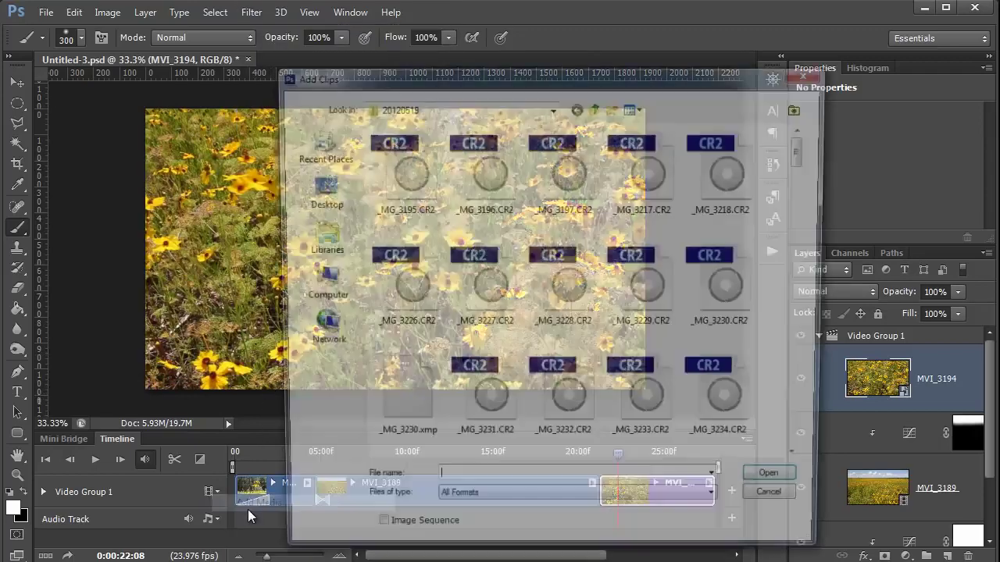
pyautogui.moveTo(806, 151); pyautogui.dragTo(803, 432)
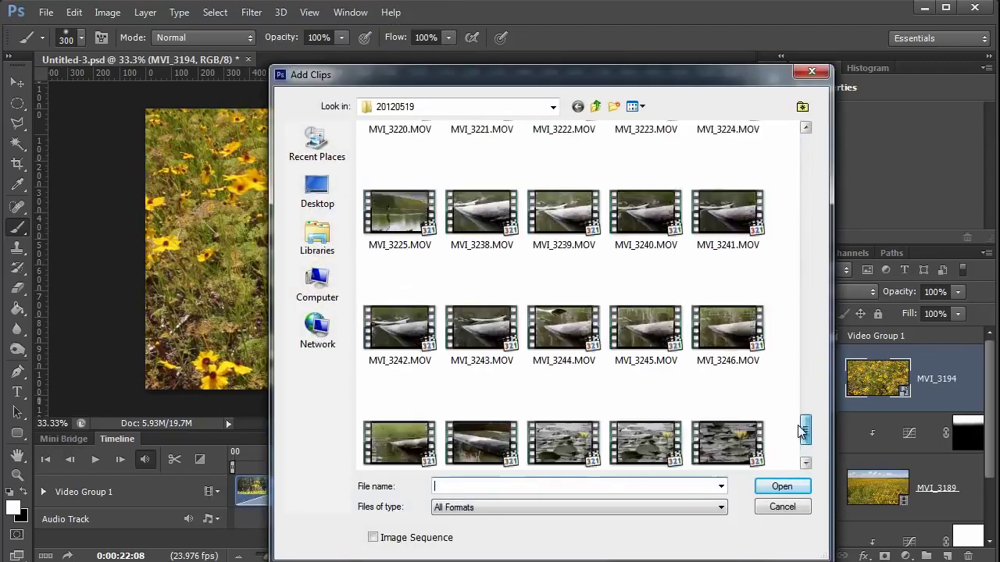
pyautogui.doubleClick(398, 297)
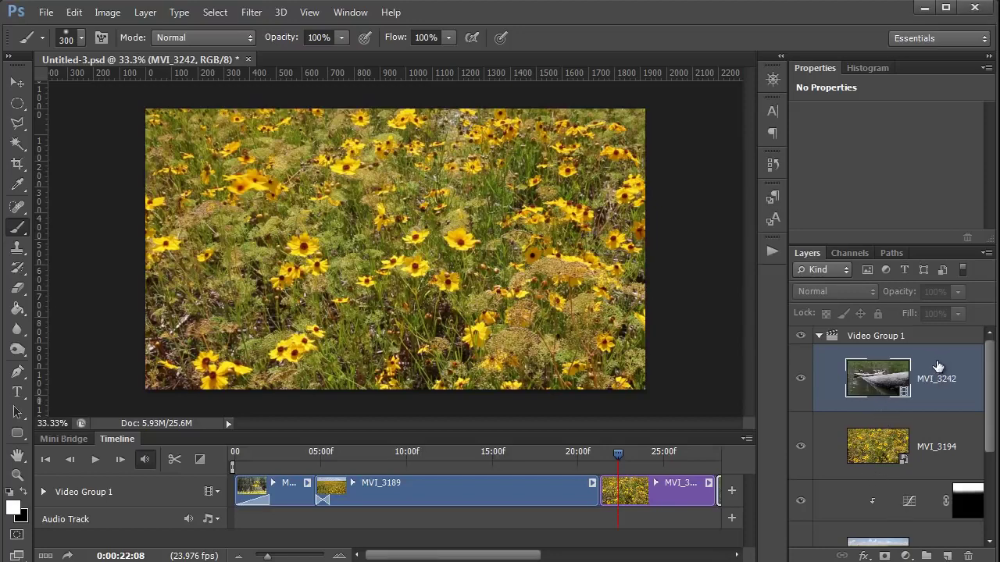
# Step: Put MVI_3242 on its own track above Video Group 1, shifted earlier, and view it at 05:13
pyautogui.moveTo(942, 365); pyautogui.dragTo(938, 344)
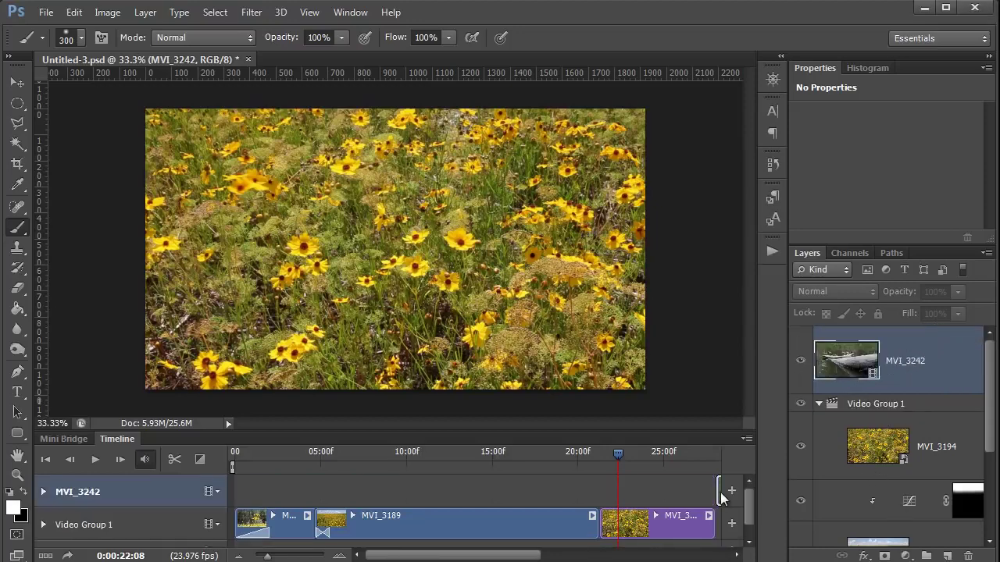
pyautogui.moveTo(721, 494); pyautogui.dragTo(360, 510)
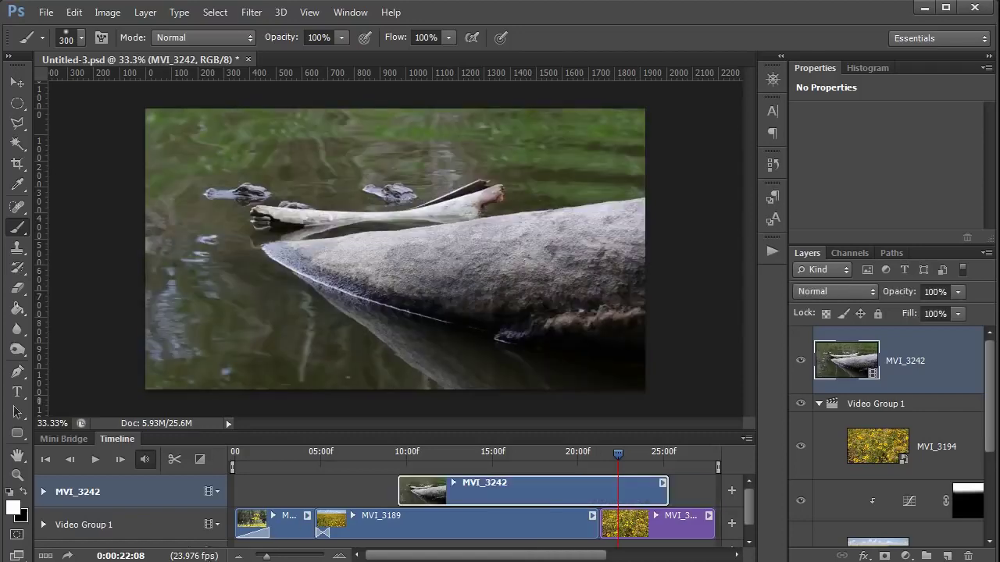
pyautogui.moveTo(267, 556); pyautogui.dragTo(290, 551)
pyautogui.click(324, 453)
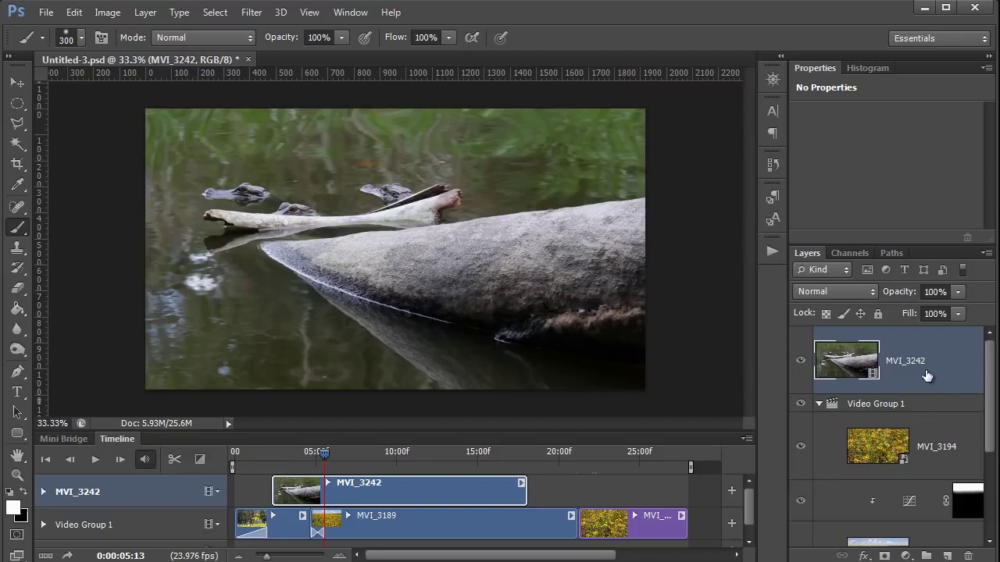
# Step: Convert MVI_3242 for Smart Filters, scale it to about 46% and inset it lower right
pyautogui.click(251, 13)
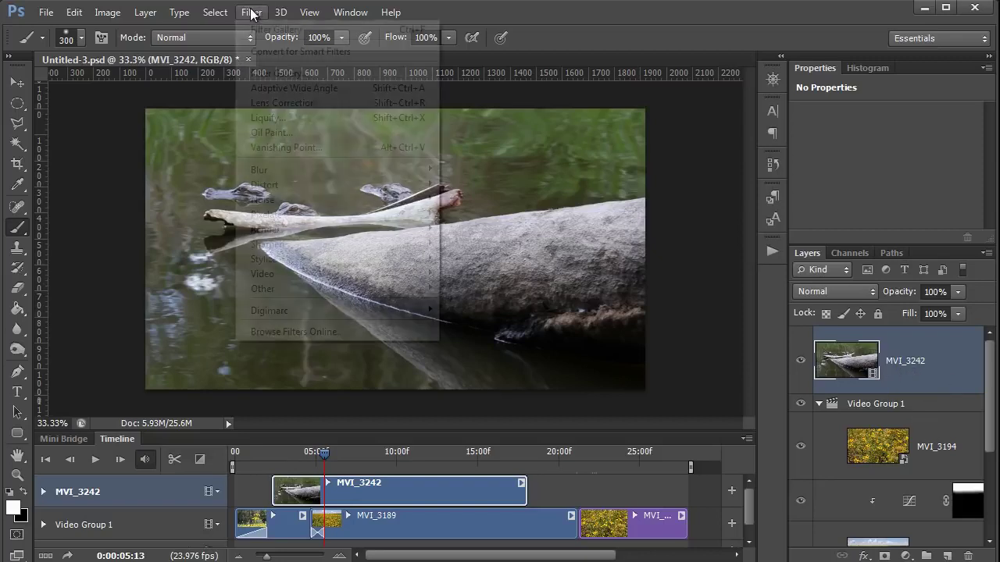
pyautogui.click(282, 52)
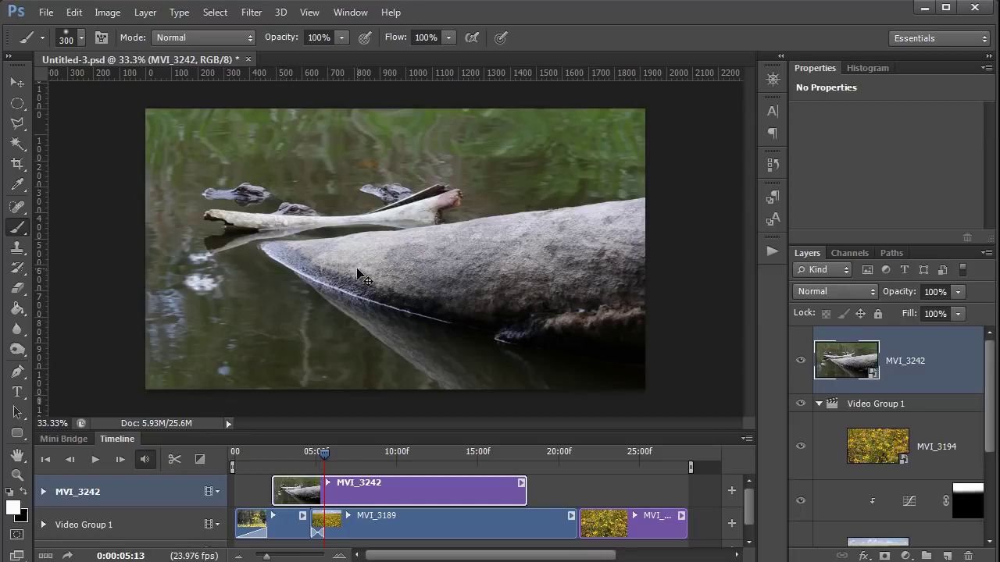
pyautogui.hotkey('ctrl', 't')
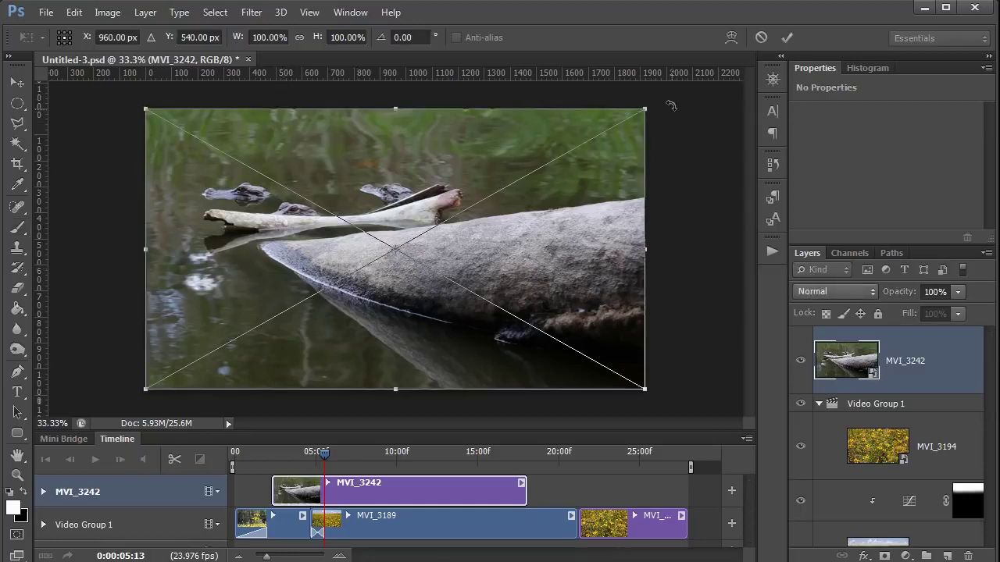
pyautogui.moveTo(644, 111); pyautogui.dragTo(373, 264)
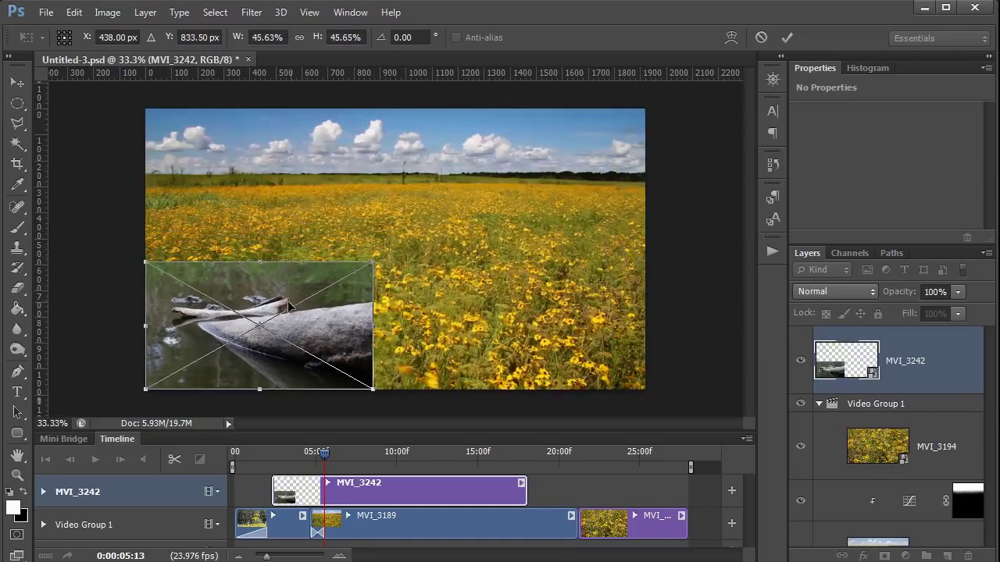
pyautogui.moveTo(260, 295)
pyautogui.mouseDown()
pyautogui.moveTo(289, 290)
pyautogui.moveTo(406, 197)
pyautogui.moveTo(485, 186)
pyautogui.moveTo(527, 160)
pyautogui.moveTo(520, 289)
pyautogui.mouseUp()
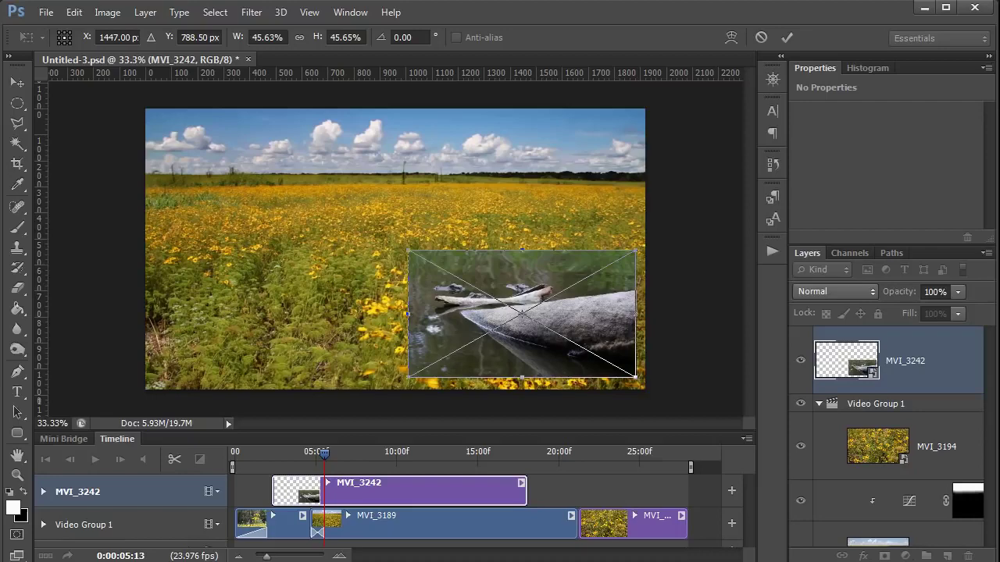
pyautogui.press('Return')
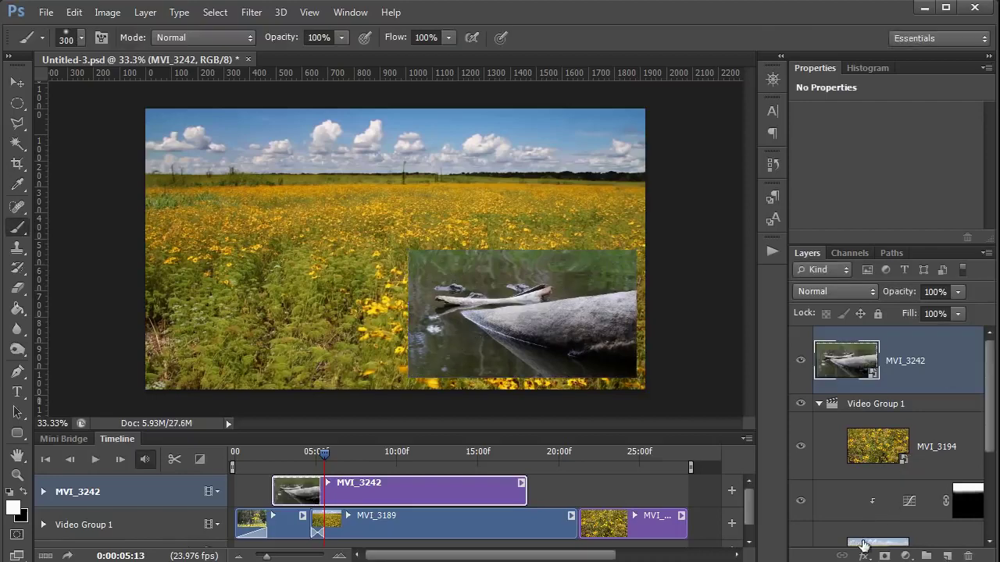
# Step: Give the MVI_3242 inset a 1 px Stroke and an Inner Shadow at 103°, size 24 px
pyautogui.click(864, 555)
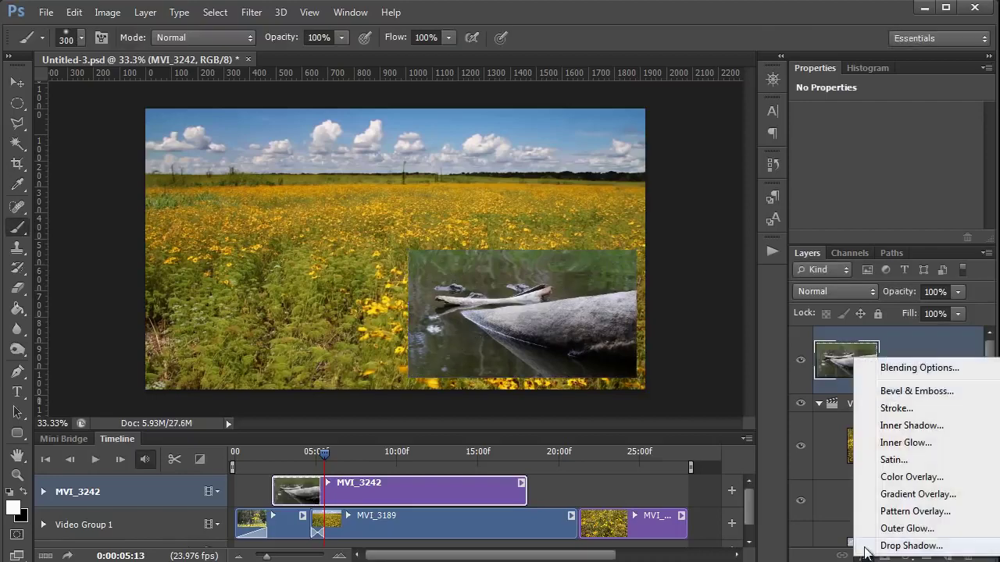
pyautogui.click(898, 408)
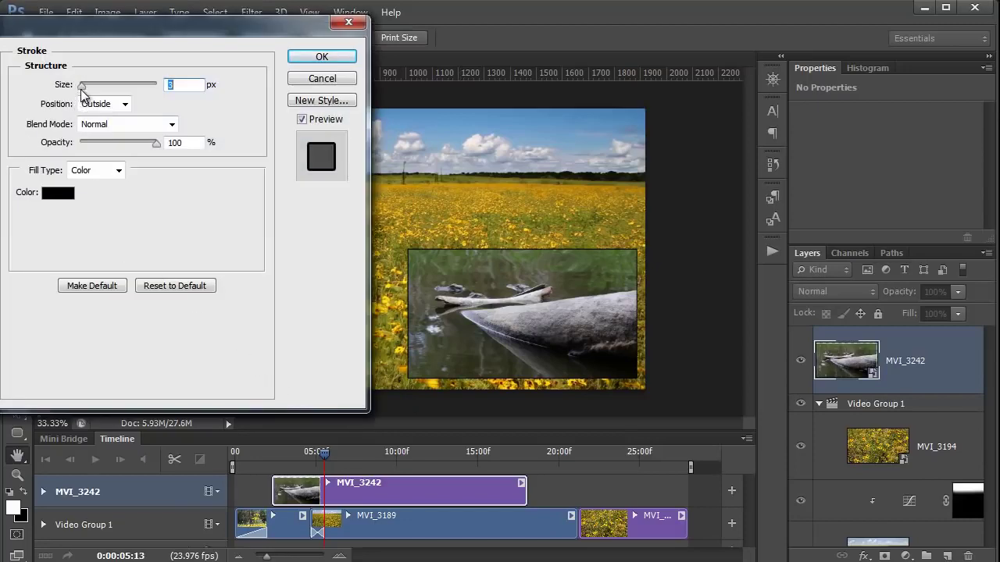
pyautogui.click(81, 89)
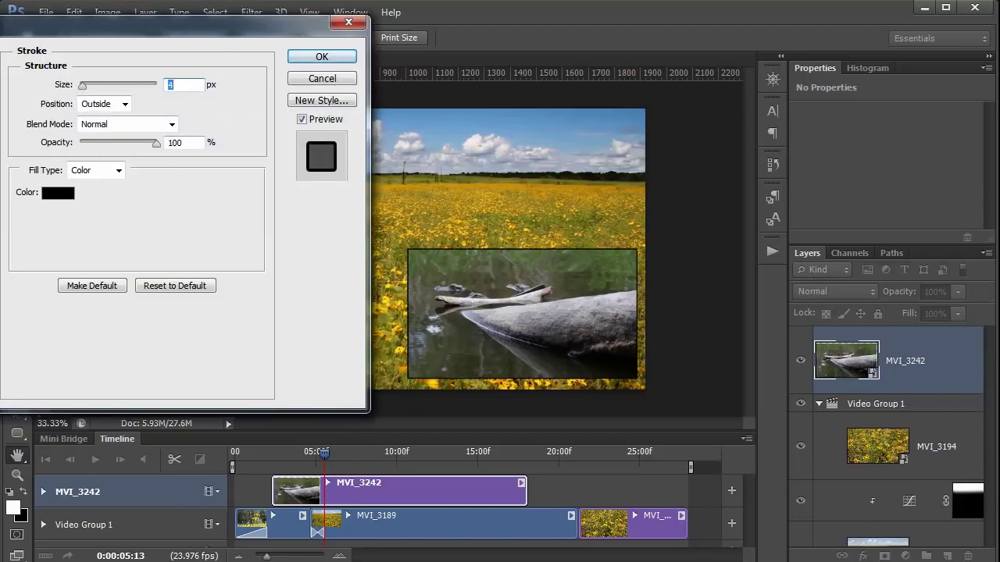
pyautogui.click(2, 148)
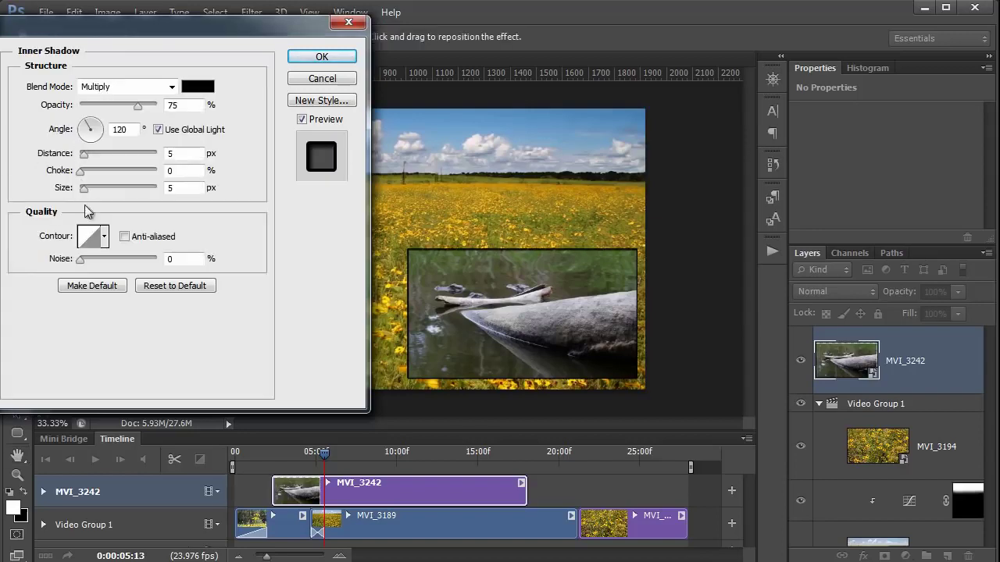
pyautogui.click(88, 120)
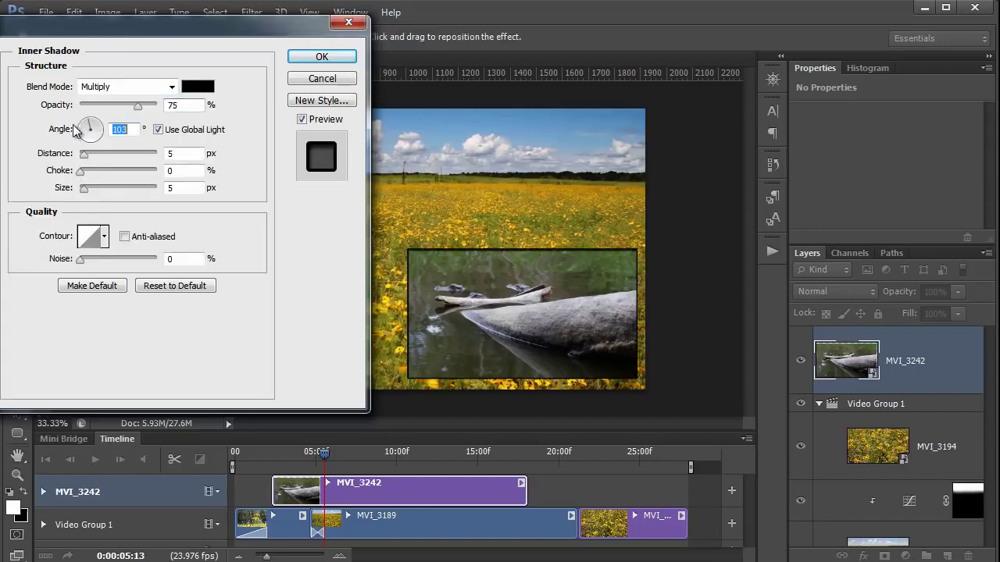
pyautogui.moveTo(83, 189); pyautogui.dragTo(92, 189)
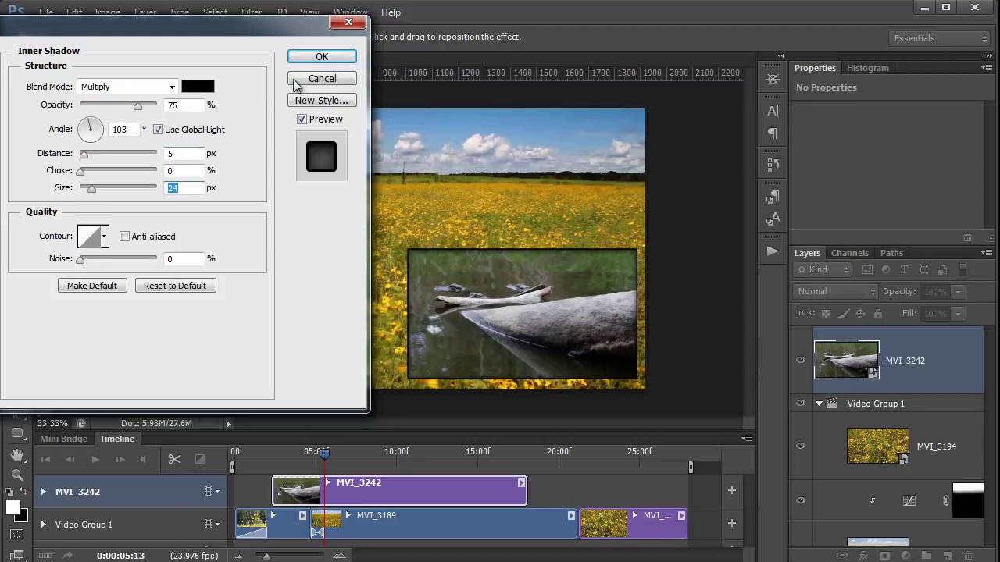
pyautogui.click(313, 57)
pyautogui.moveTo(332, 455)
pyautogui.mouseDown()
pyautogui.moveTo(254, 459)
pyautogui.moveTo(321, 464)
pyautogui.mouseUp()
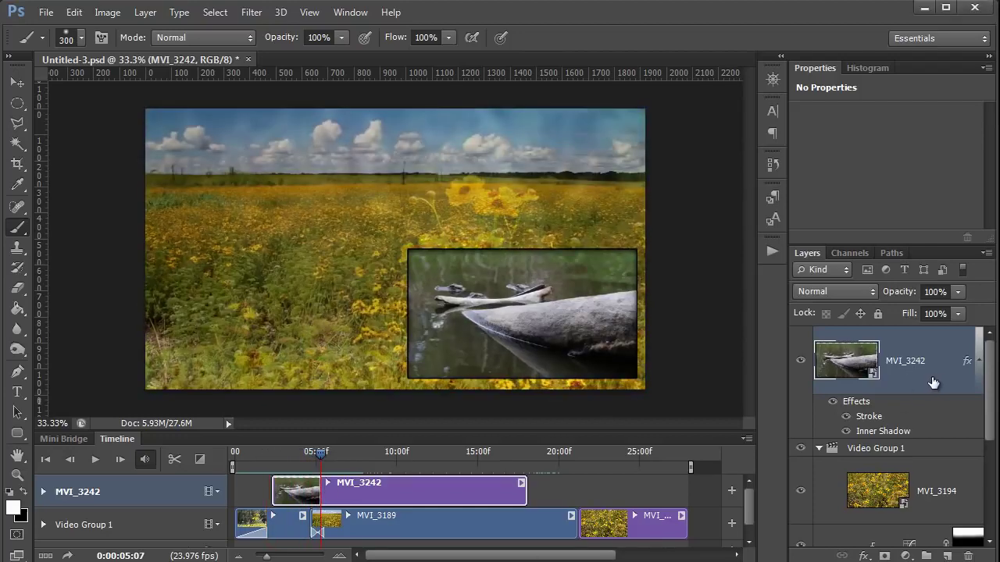
# Step: Copy THE END layer from Arches jaggedSheet.jpg into the Untitled-3 flower video
pyautogui.moveTo(933, 382); pyautogui.dragTo(968, 556)
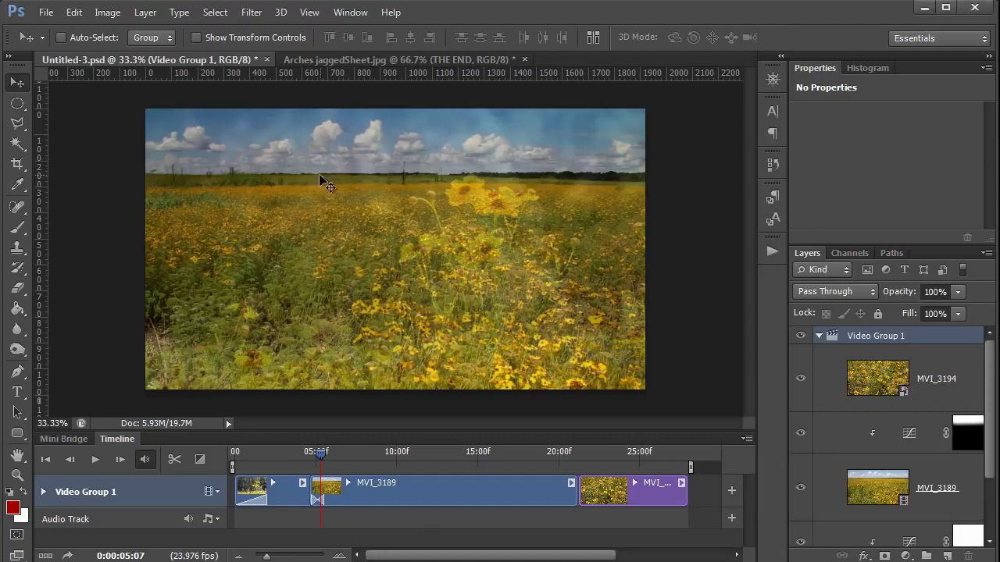
pyautogui.click(329, 61)
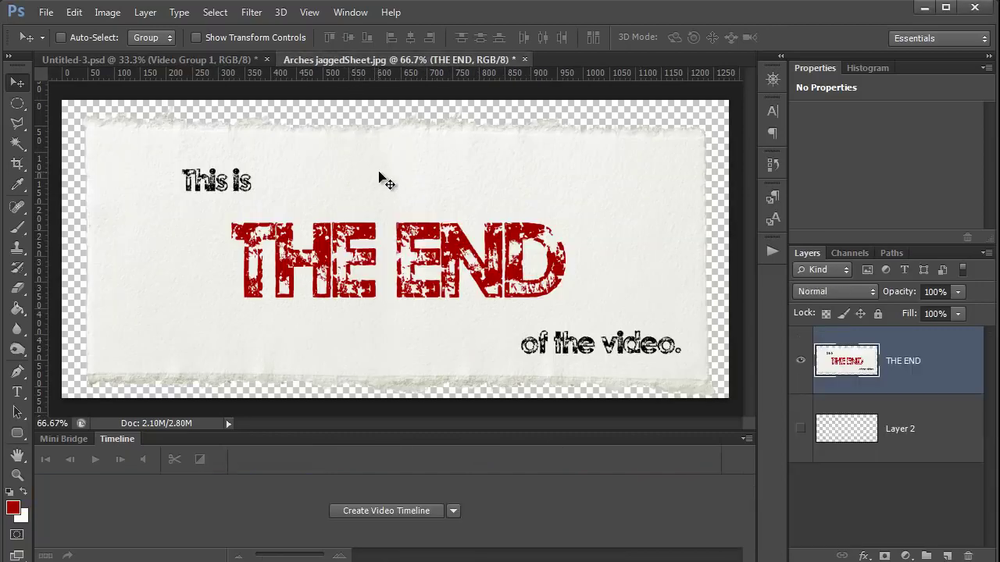
pyautogui.moveTo(380, 178); pyautogui.dragTo(259, 131)
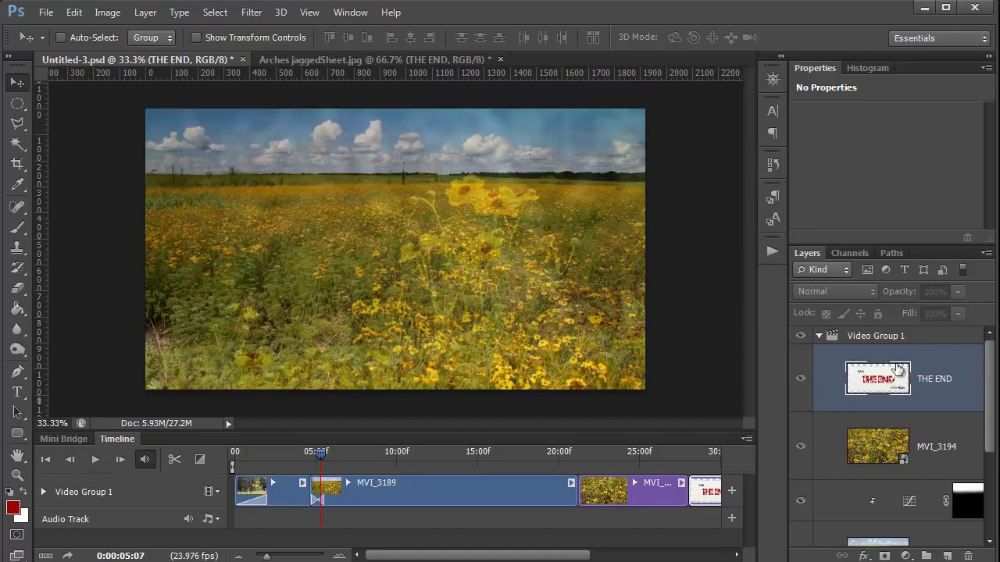
# Step: Move THE END onto its own track above Video Group 1, starting near 5 s, extended earlier
pyautogui.moveTo(897, 367)
pyautogui.mouseDown()
pyautogui.moveTo(921, 328)
pyautogui.moveTo(926, 349)
pyautogui.mouseUp()
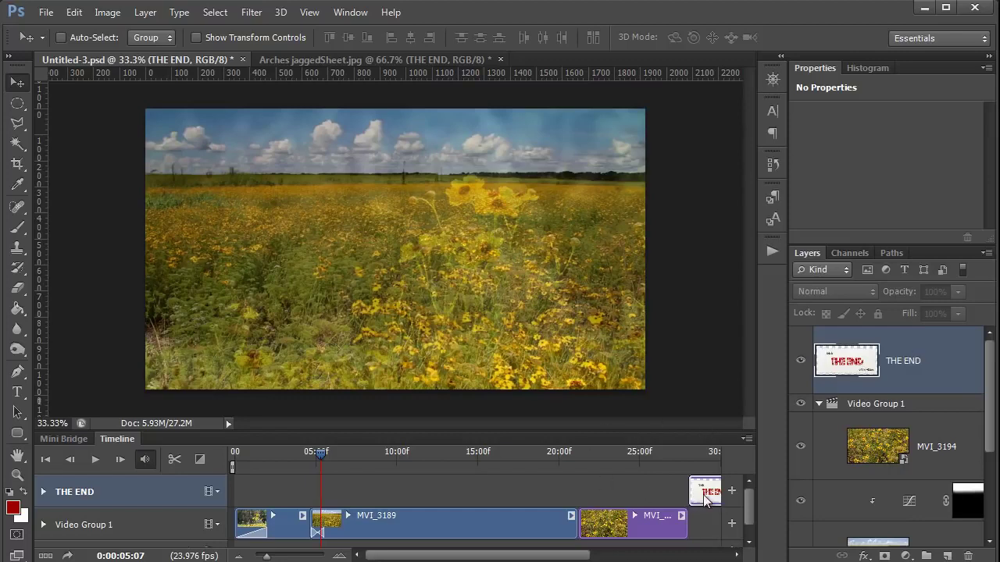
pyautogui.moveTo(705, 500)
pyautogui.mouseDown()
pyautogui.moveTo(290, 492)
pyautogui.moveTo(420, 492)
pyautogui.mouseUp()
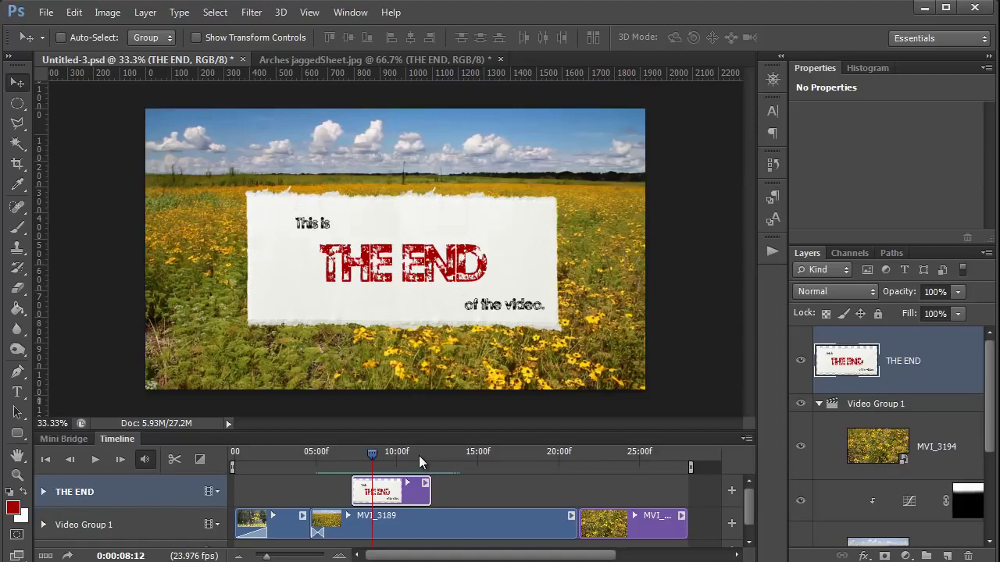
pyautogui.moveTo(374, 453); pyautogui.dragTo(391, 458)
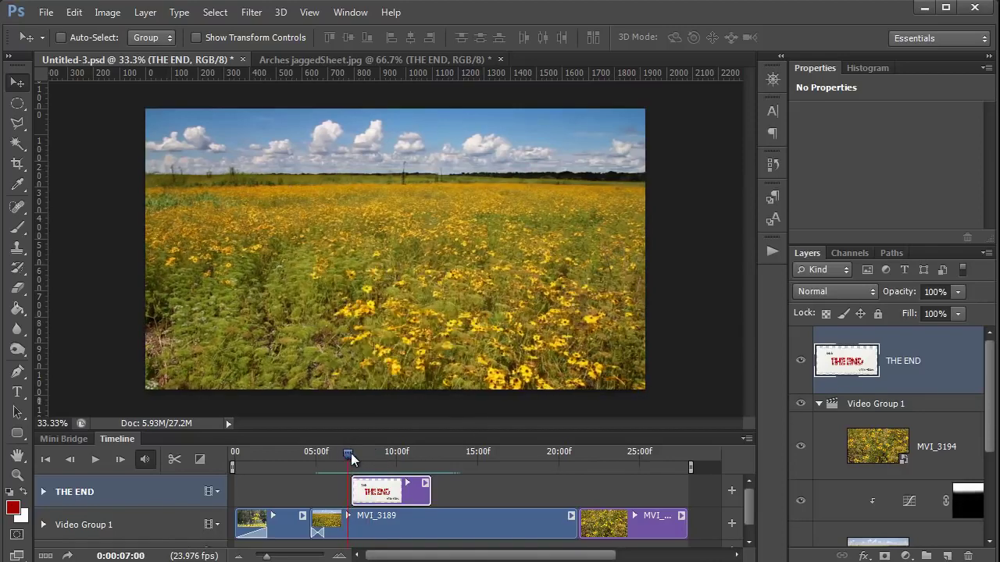
pyautogui.moveTo(391, 461); pyautogui.dragTo(444, 467)
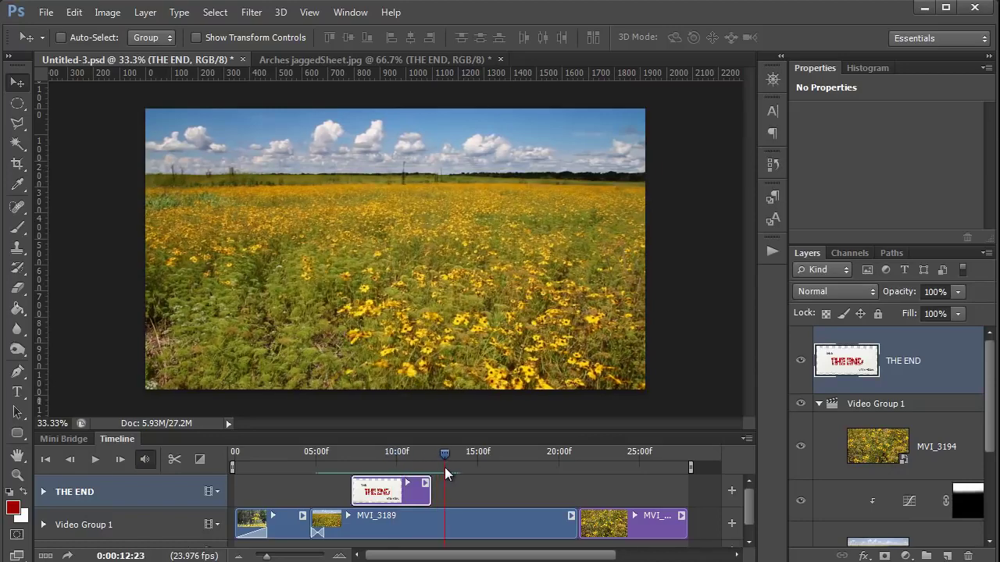
pyautogui.click(349, 492)
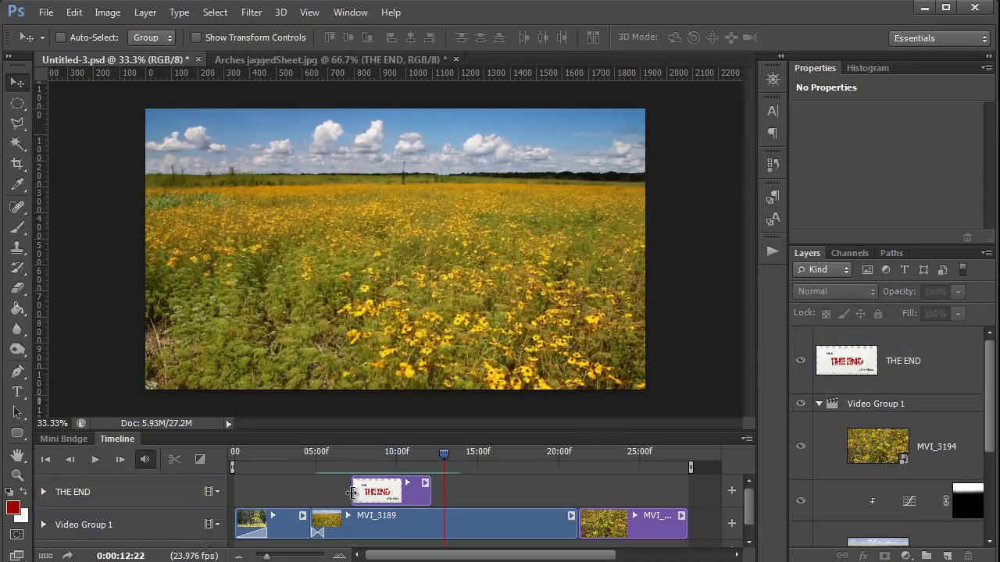
pyautogui.moveTo(352, 492); pyautogui.dragTo(325, 492)
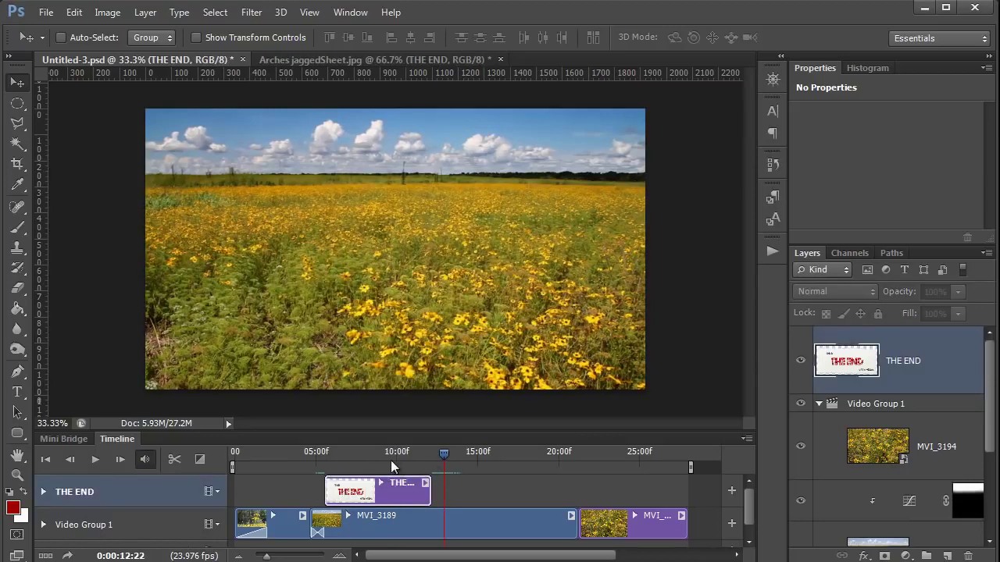
# Step: Expand THE END track to reveal its animatable properties
pyautogui.click(199, 459)
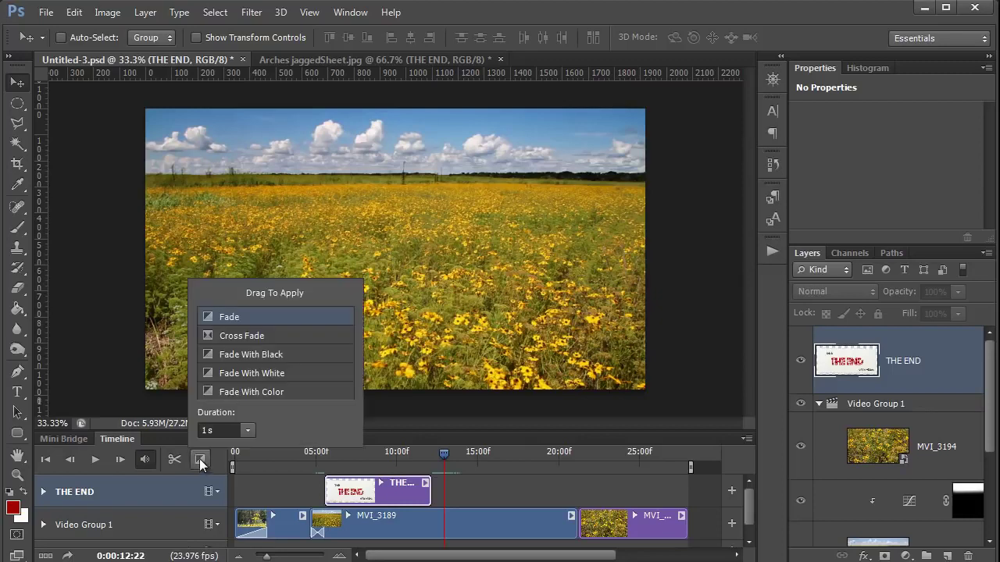
pyautogui.moveTo(274, 372); pyautogui.dragTo(512, 535)
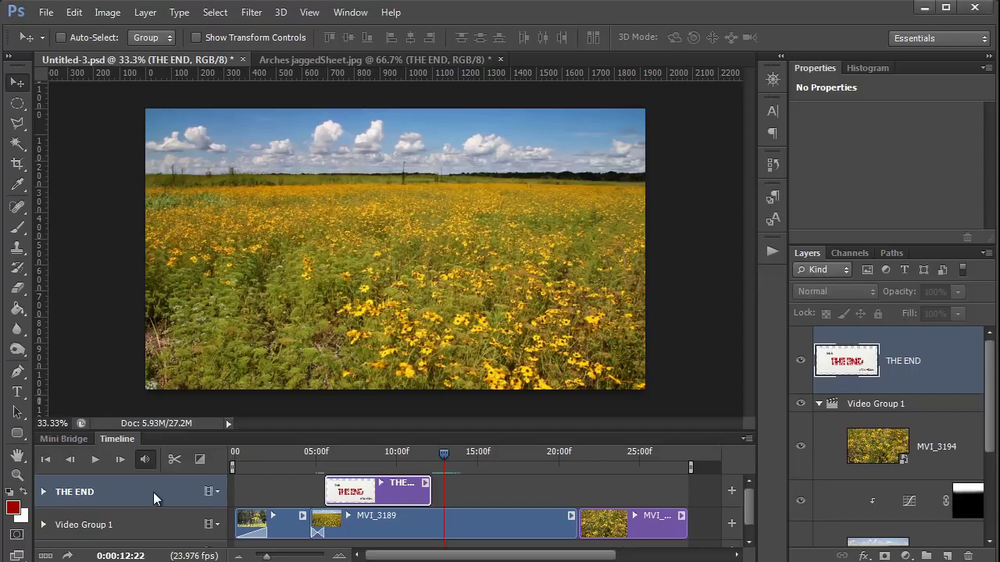
pyautogui.click(44, 492)
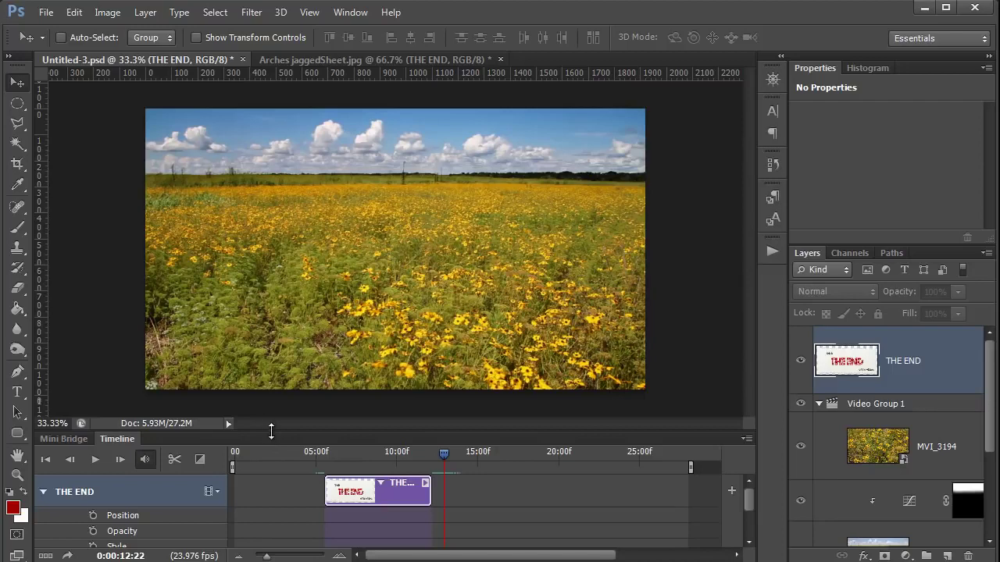
# Step: Keyframe THE END's Position off-canvas left at the clip start, then sliding into the centre
pyautogui.moveTo(271, 431); pyautogui.dragTo(275, 379)
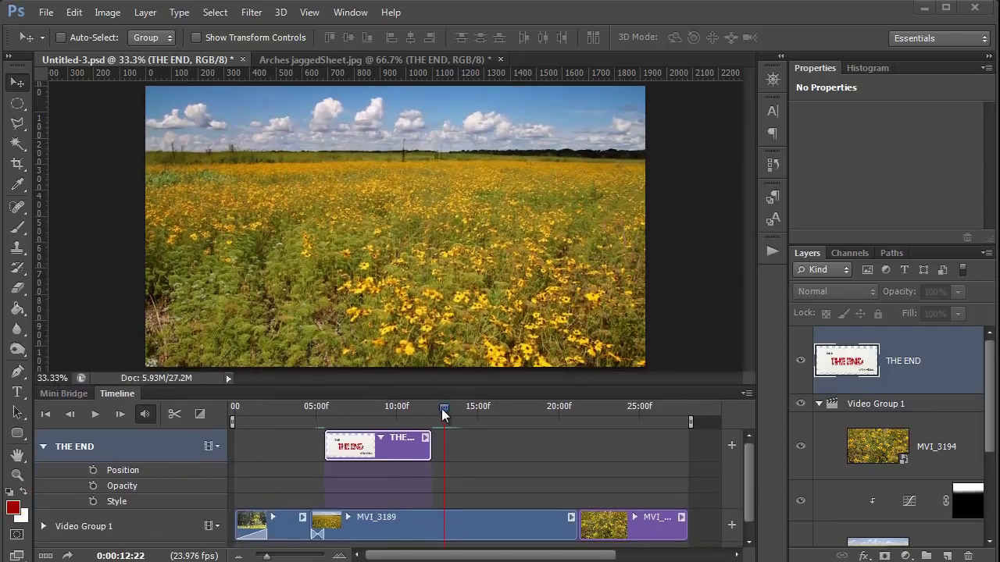
pyautogui.click(326, 406)
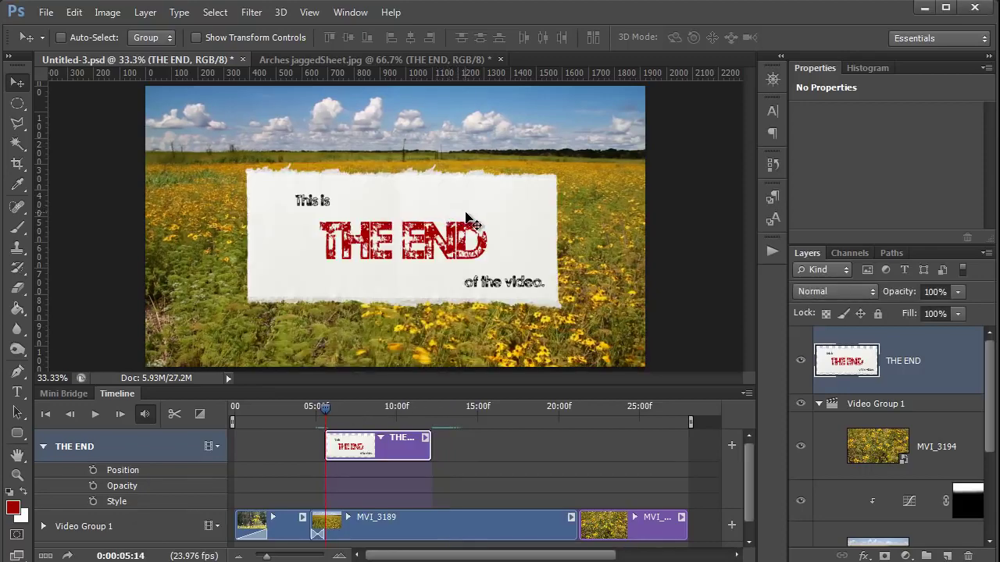
pyautogui.moveTo(468, 216)
pyautogui.mouseDown()
pyautogui.moveTo(157, 215)
pyautogui.moveTo(82, 226)
pyautogui.mouseUp()
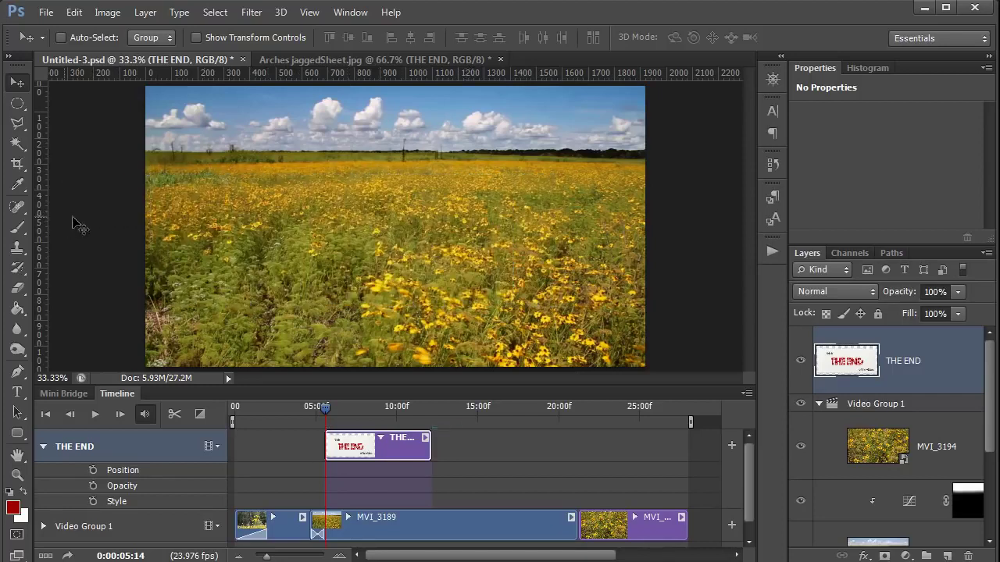
pyautogui.click(93, 470)
pyautogui.click(324, 409)
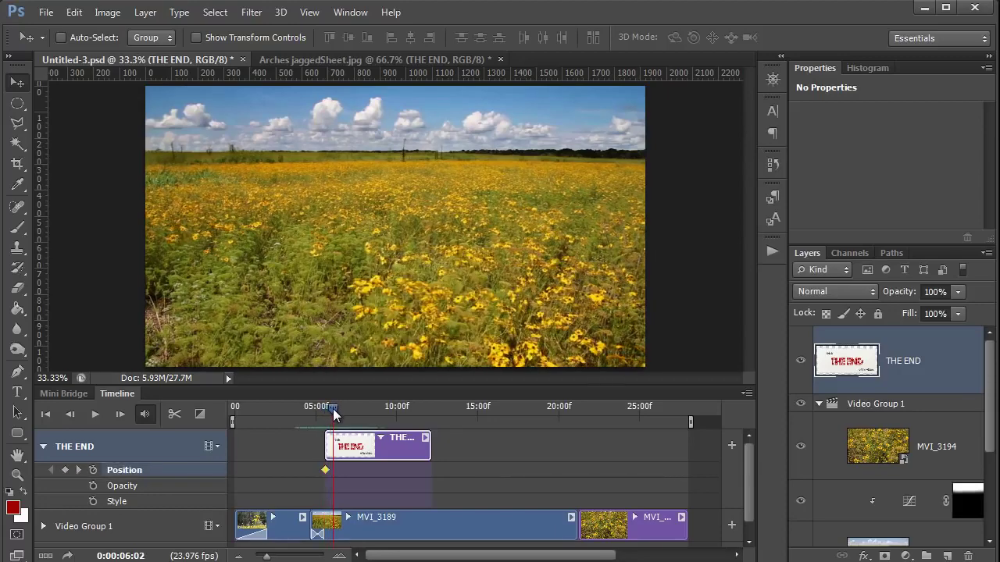
pyautogui.moveTo(325, 407); pyautogui.dragTo(337, 410)
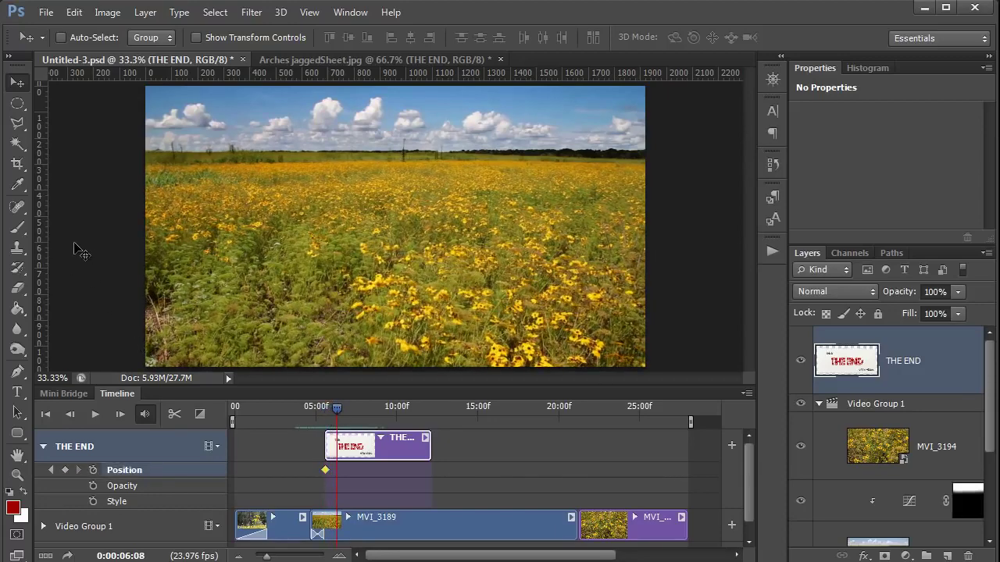
pyautogui.moveTo(93, 246)
pyautogui.mouseDown()
pyautogui.moveTo(180, 245)
pyautogui.moveTo(470, 278)
pyautogui.mouseUp()
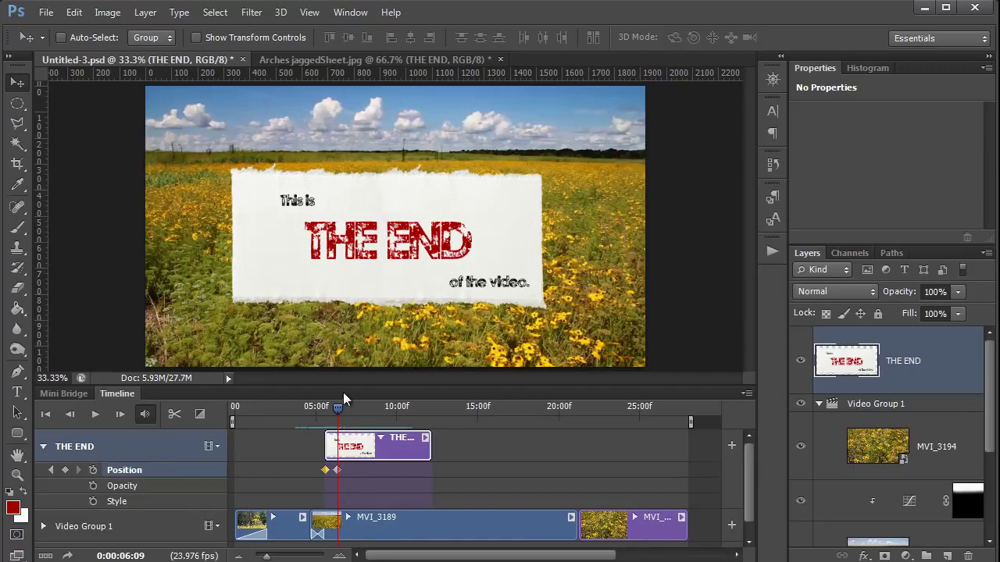
# Step: Hold the card centred until about 8:21, push it off right by 9:16, and preview playback
pyautogui.moveTo(338, 407); pyautogui.dragTo(379, 416)
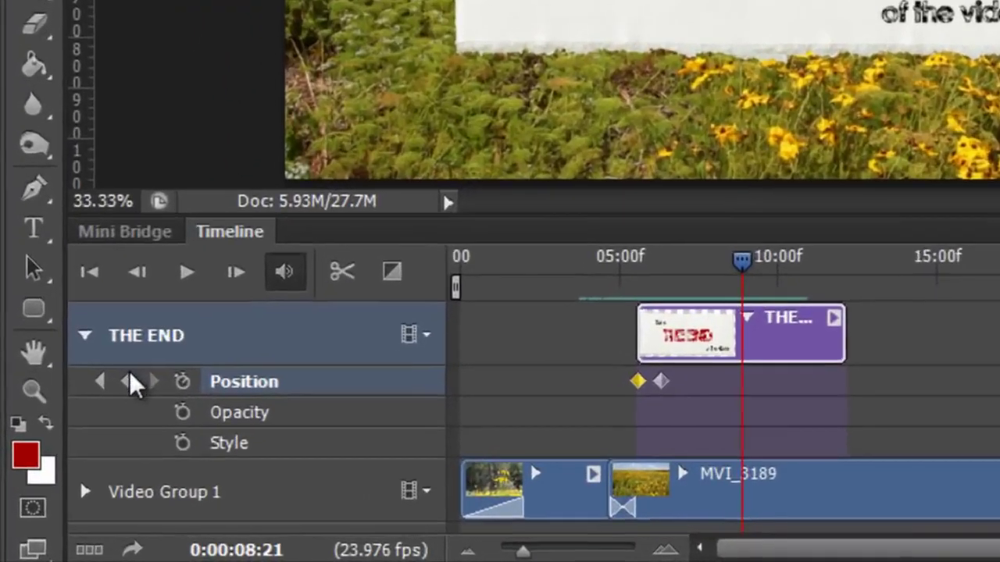
pyautogui.click(128, 380)
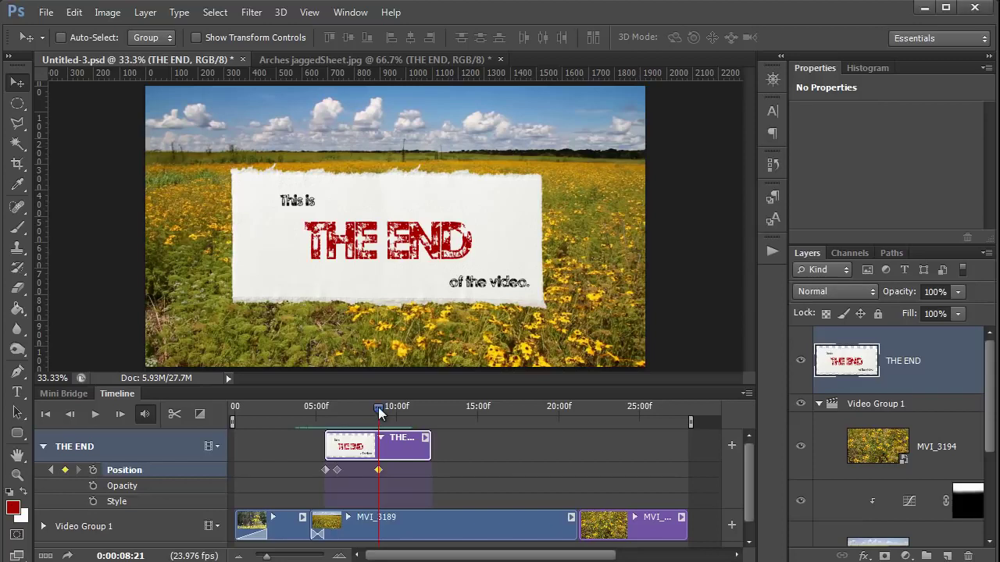
pyautogui.moveTo(379, 407); pyautogui.dragTo(391, 407)
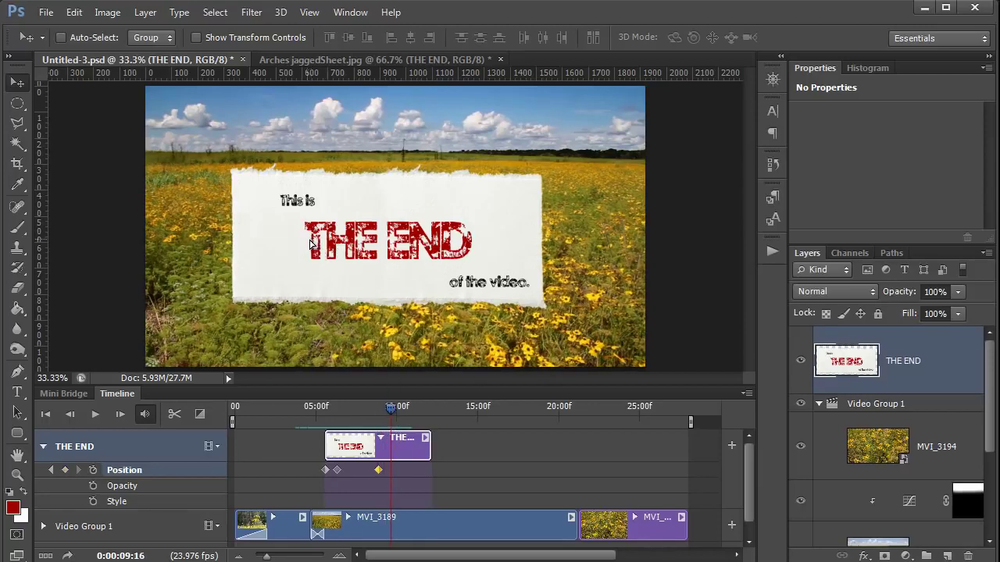
pyautogui.moveTo(311, 241); pyautogui.dragTo(723, 272)
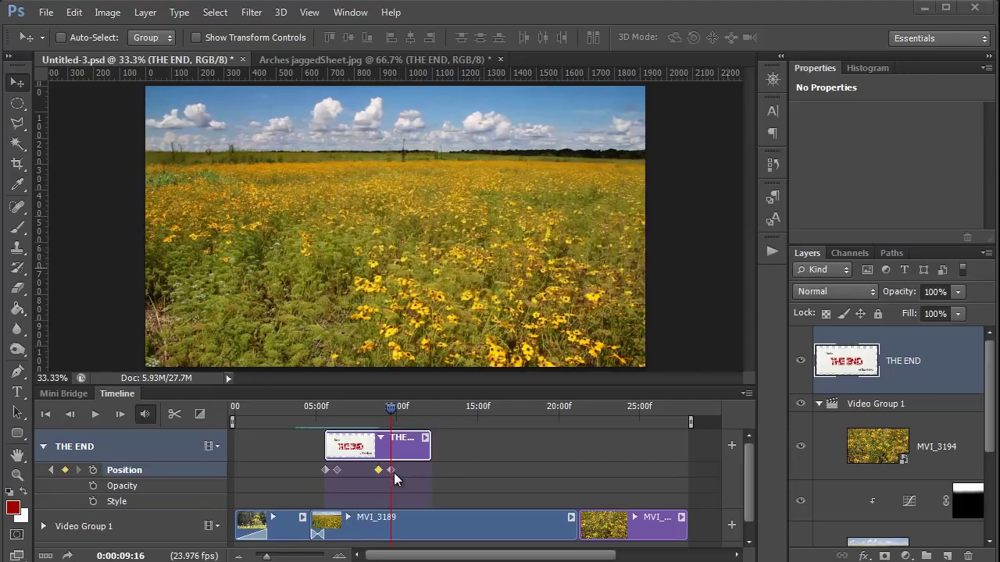
pyautogui.click(399, 407)
pyautogui.moveTo(399, 407); pyautogui.dragTo(314, 403)
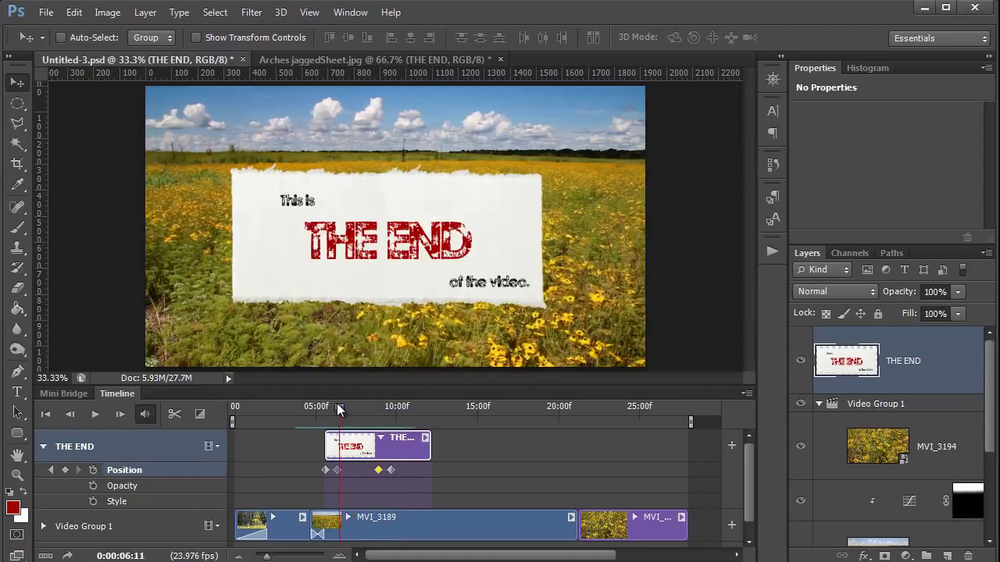
pyautogui.click(95, 414)
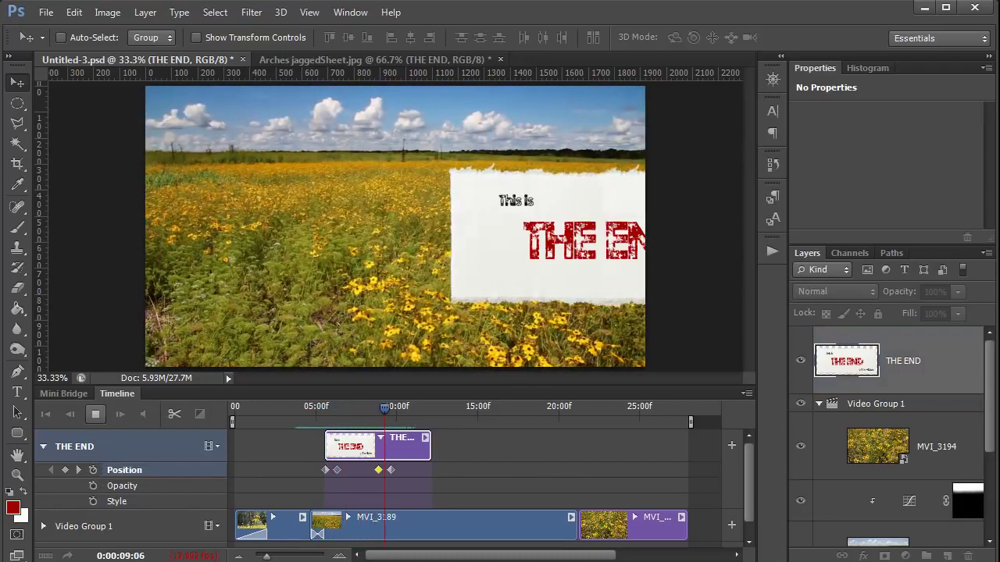
# Step: Stop playback after watching the finished flower video full screen
pyautogui.press('space')
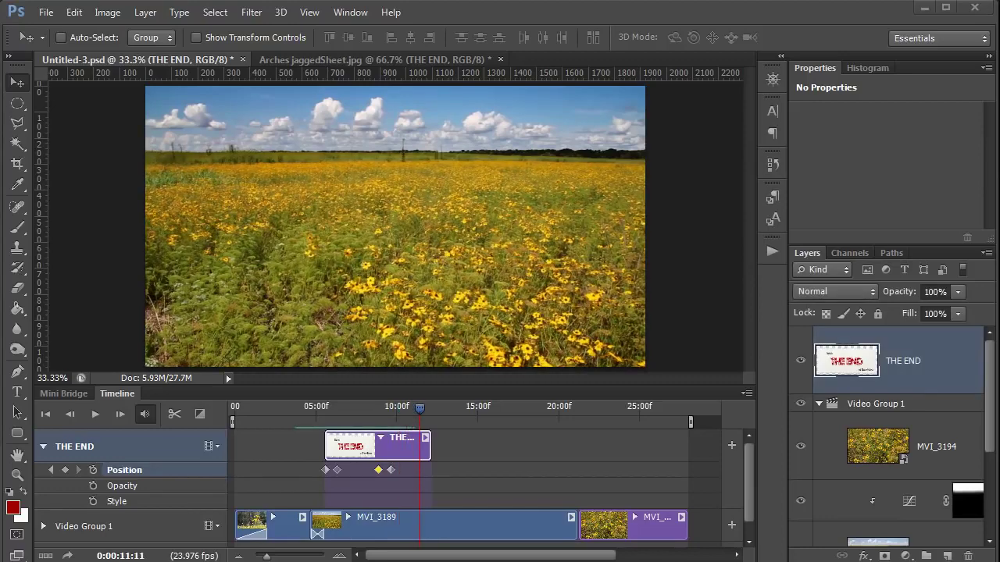